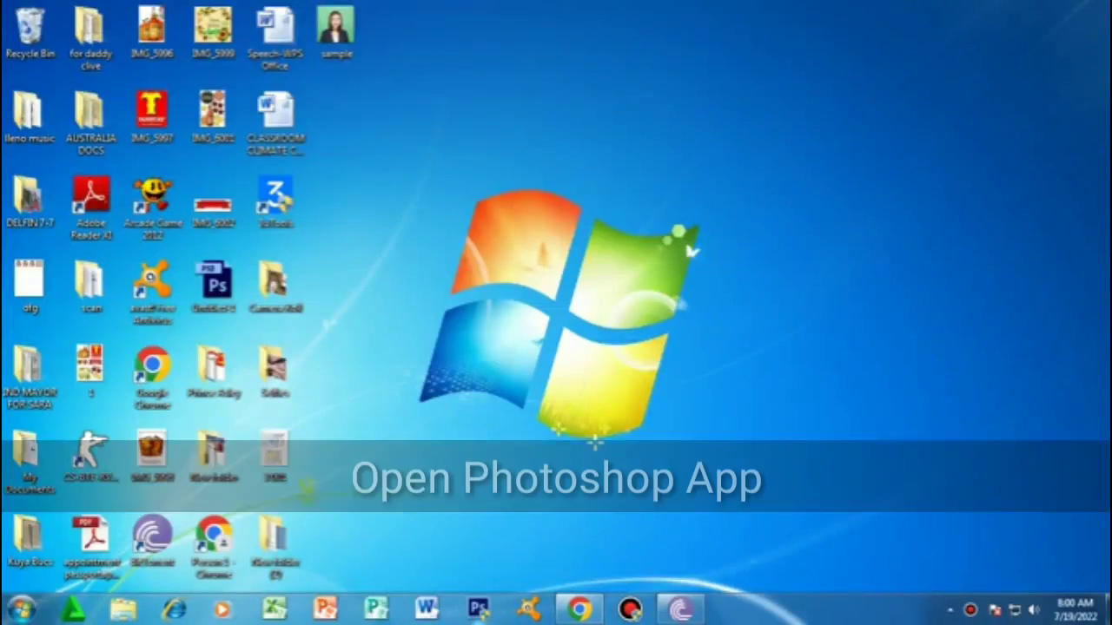
# Launch Photoshop CS6 from its taskbar icon
pyautogui.click(477, 607)
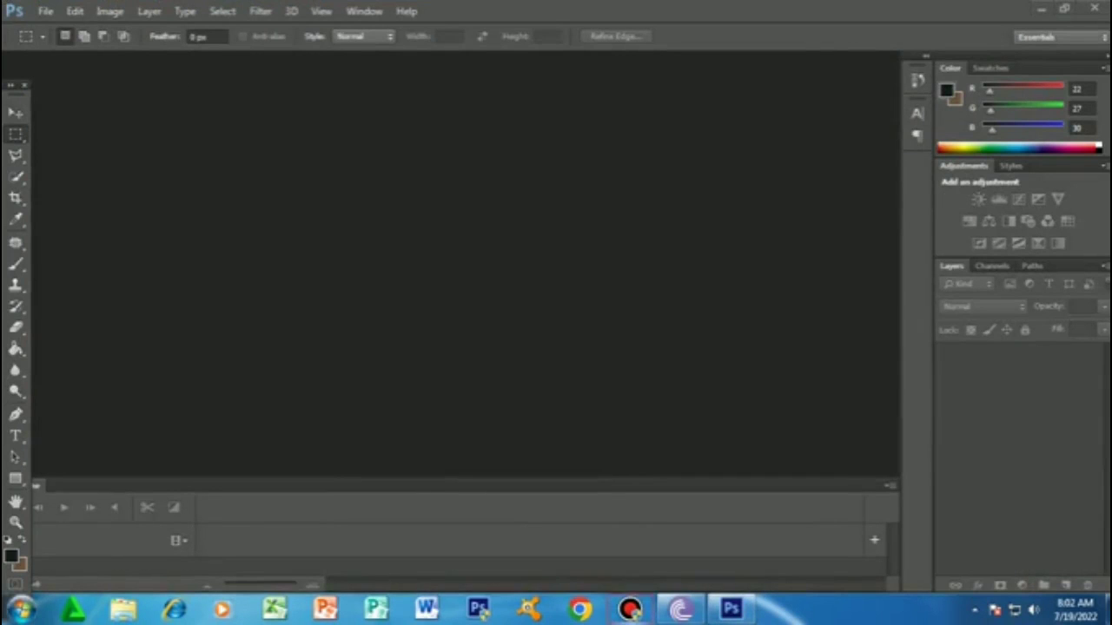
# Open the portrait photo sample.jpg from the Desktop
pyautogui.hotkey('alt', 'f')
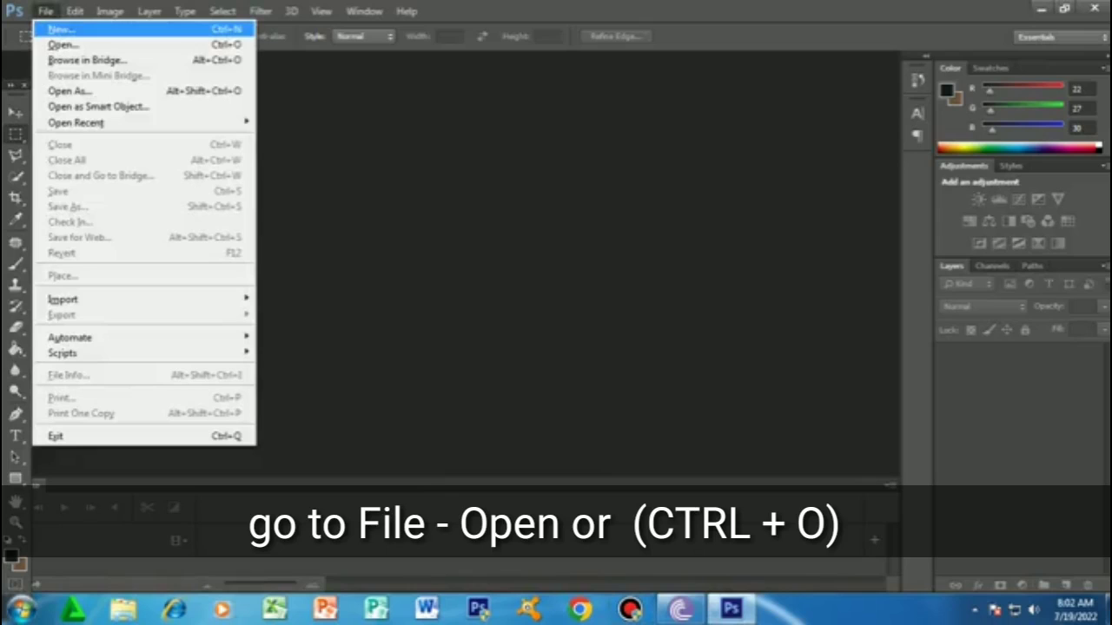
pyautogui.press('Down')
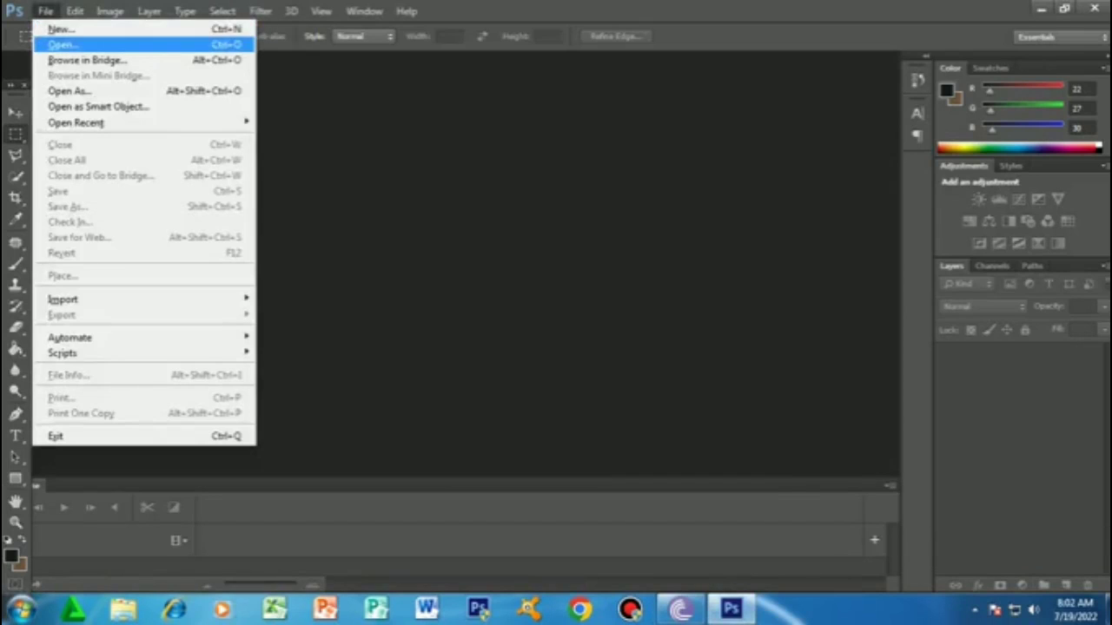
pyautogui.press('Return')
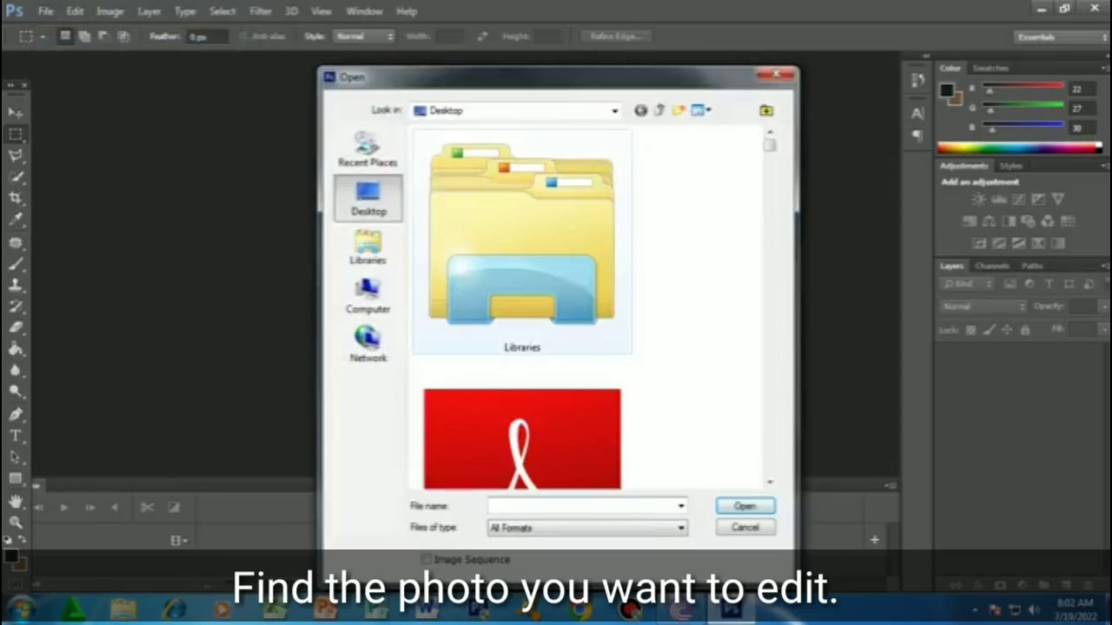
pyautogui.scroll(-2, 590, 304)
pyautogui.scroll(-2, 591, 304)
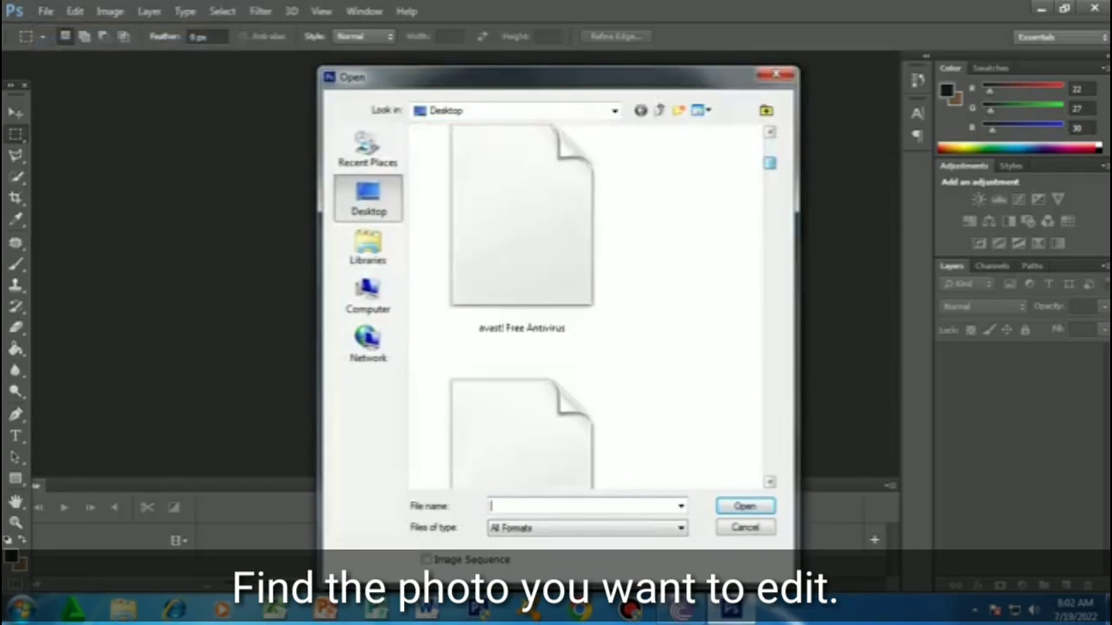
pyautogui.scroll(-2, 587, 304)
pyautogui.scroll(-2, 586, 304)
pyautogui.click(522, 192)
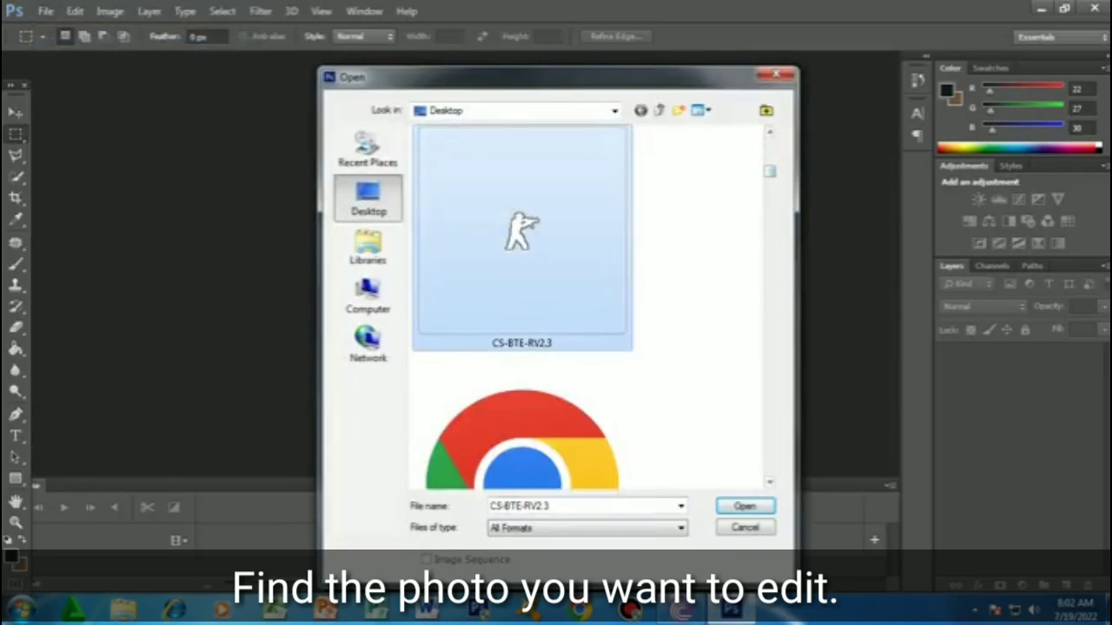
pyautogui.scroll(-2, 521, 304)
pyautogui.click(522, 235)
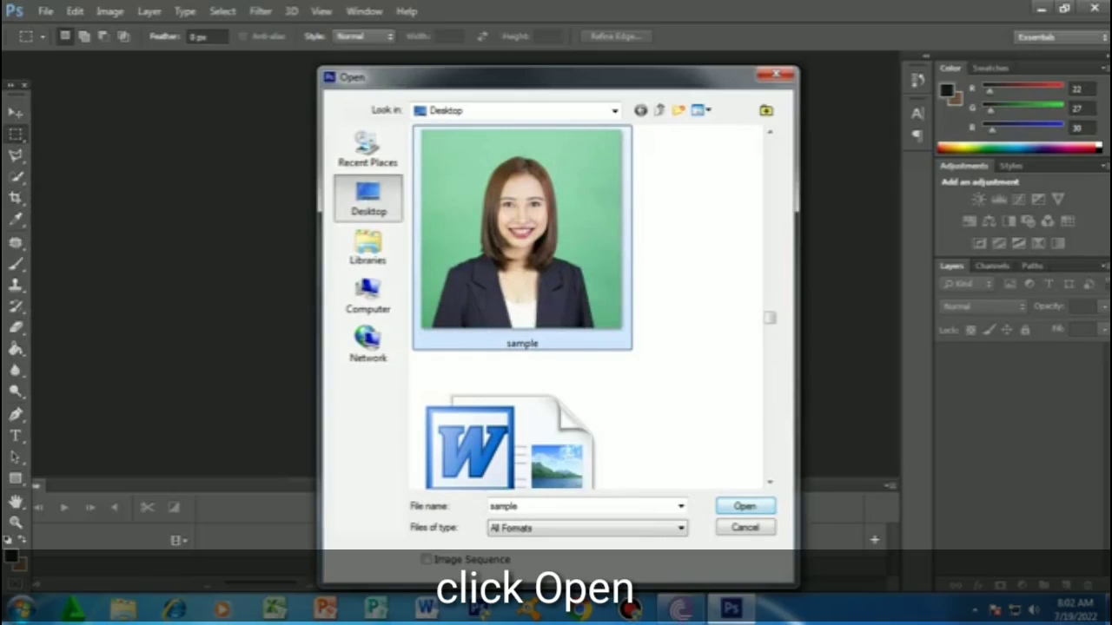
pyautogui.click(744, 505)
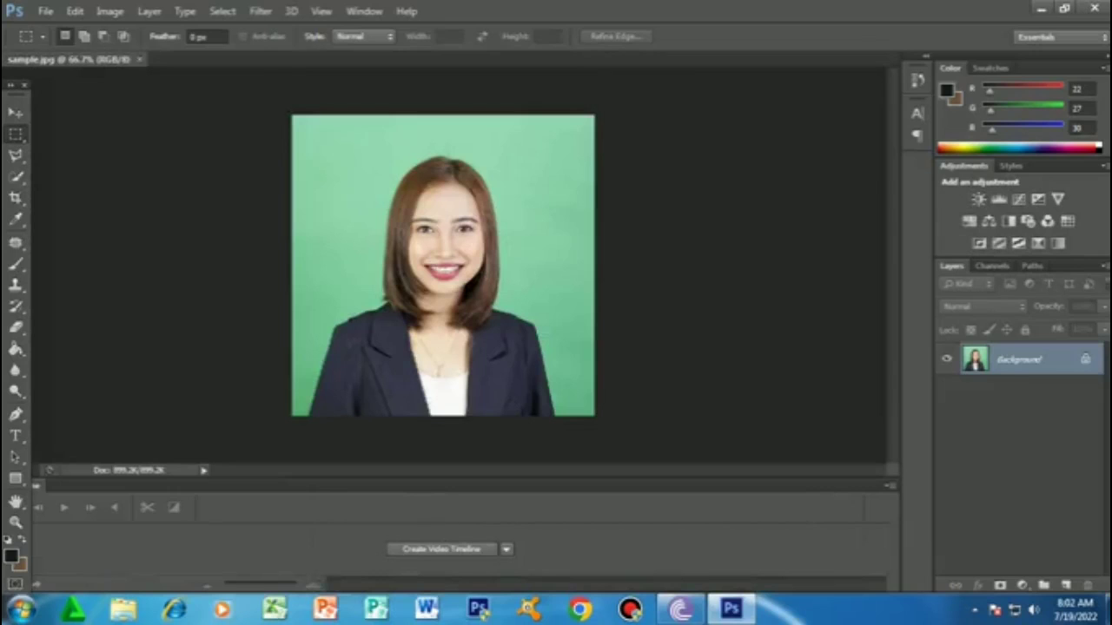
# Create a new 2 x 2 inch, 300 ppi white RGB document named '2x2 size'
pyautogui.click(45, 11)
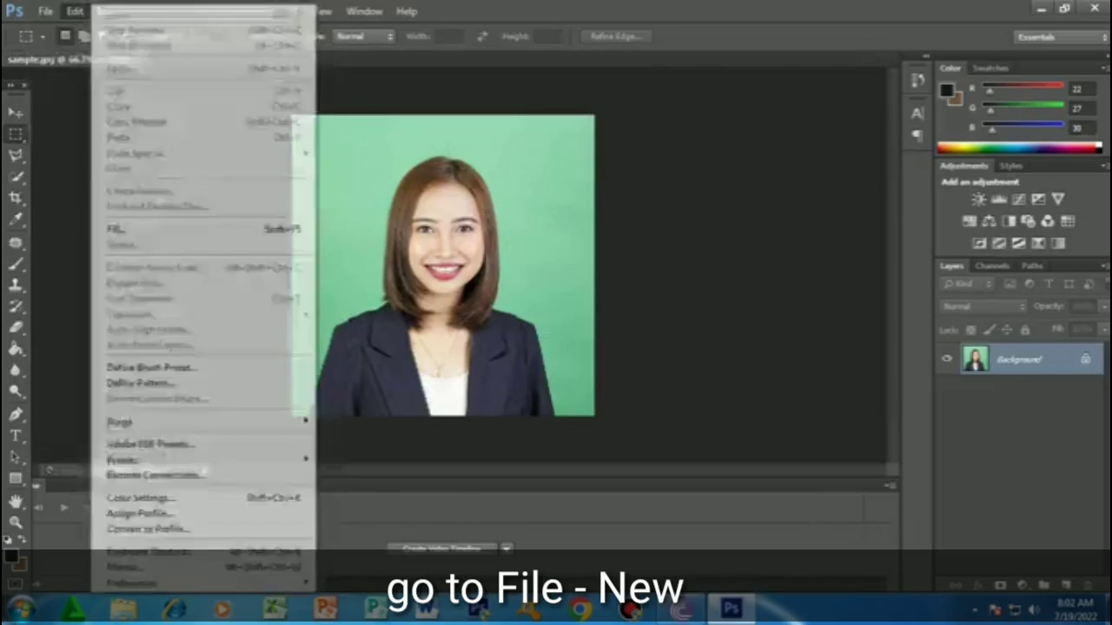
pyautogui.click(52, 26)
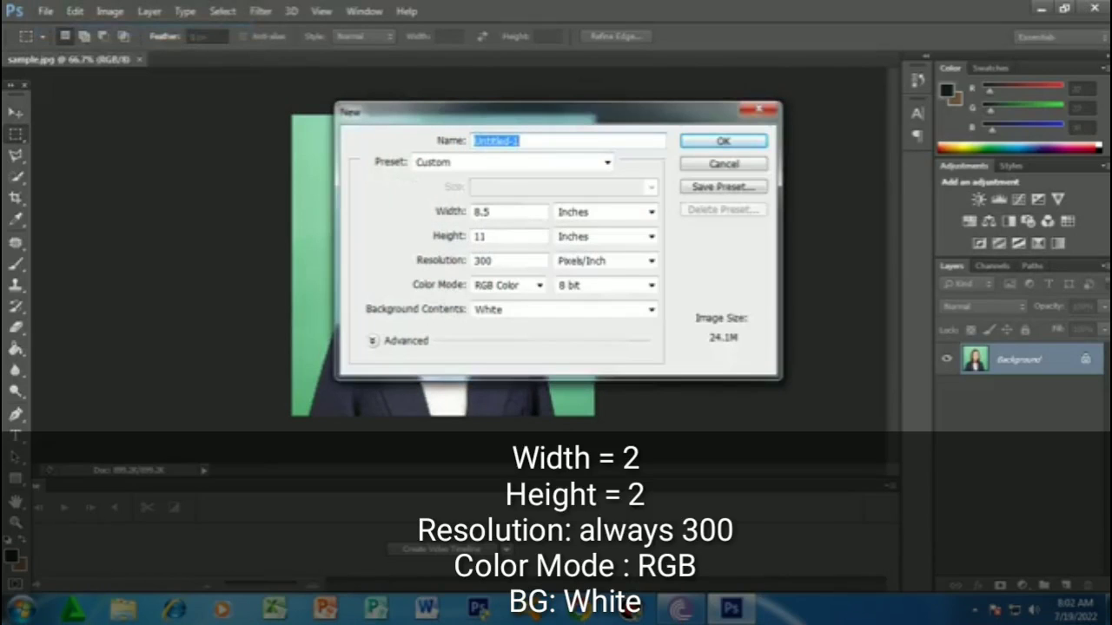
pyautogui.doubleClick(483, 212)
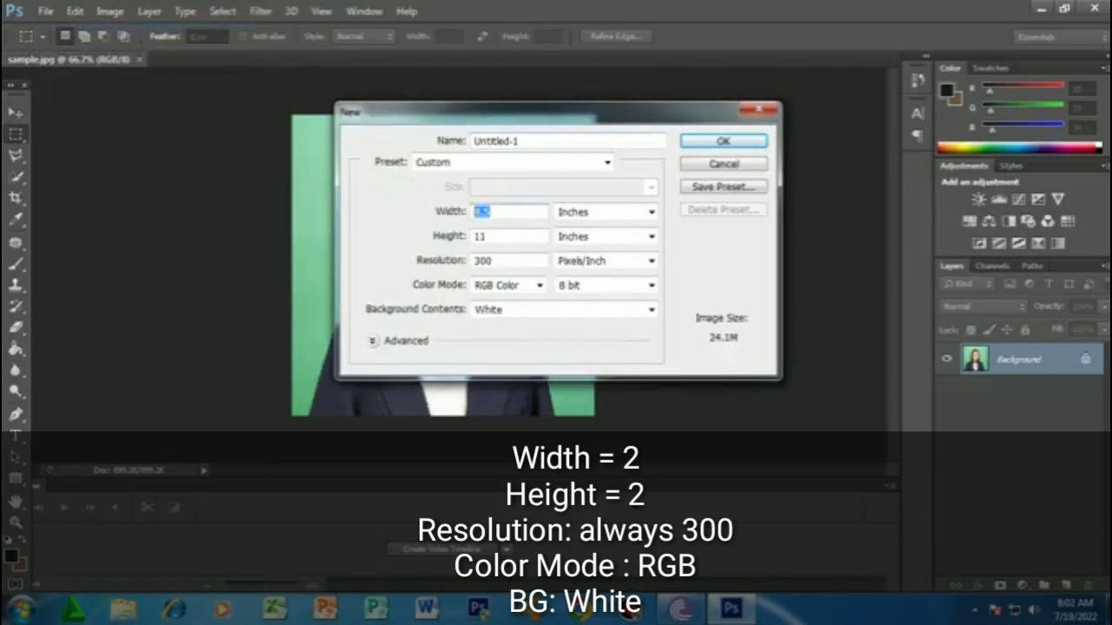
pyautogui.write('2')
pyautogui.press('Tab')
pyautogui.write('2')
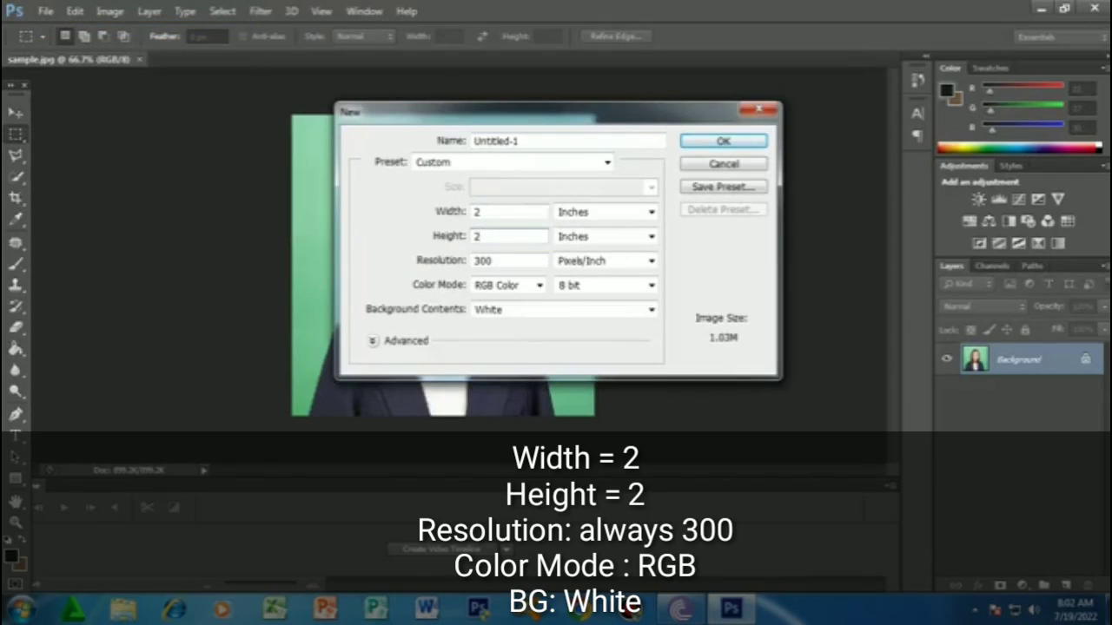
pyautogui.hotkey('shift', 'Tab')
pyautogui.hotkey('shift', 'Tab')
pyautogui.hotkey('shift', 'Tab')
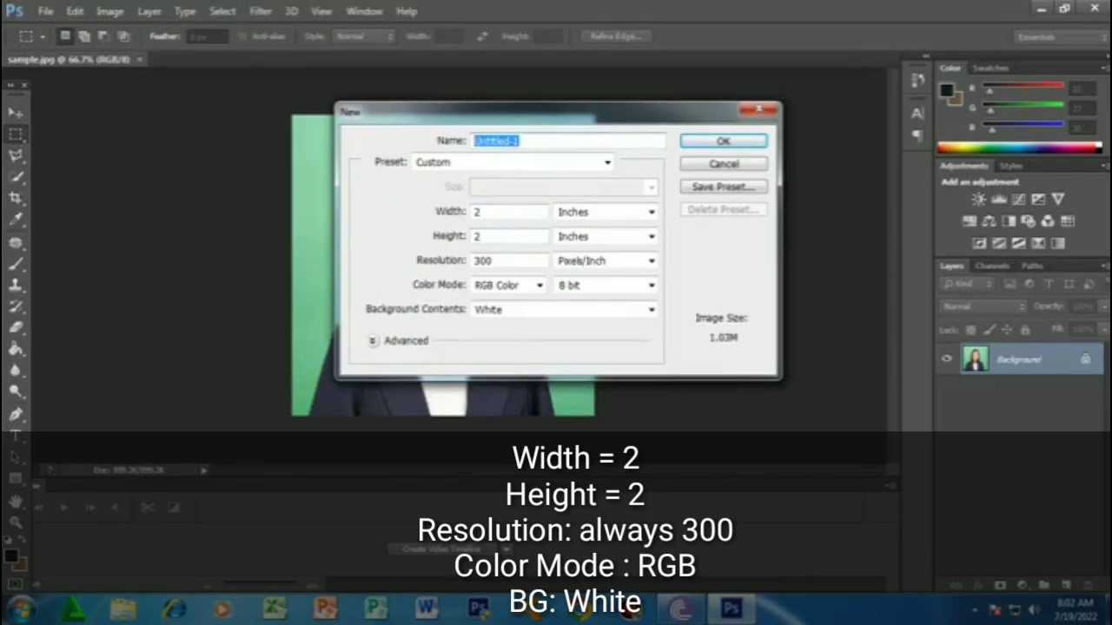
pyautogui.write('2x2')
pyautogui.write(' s')
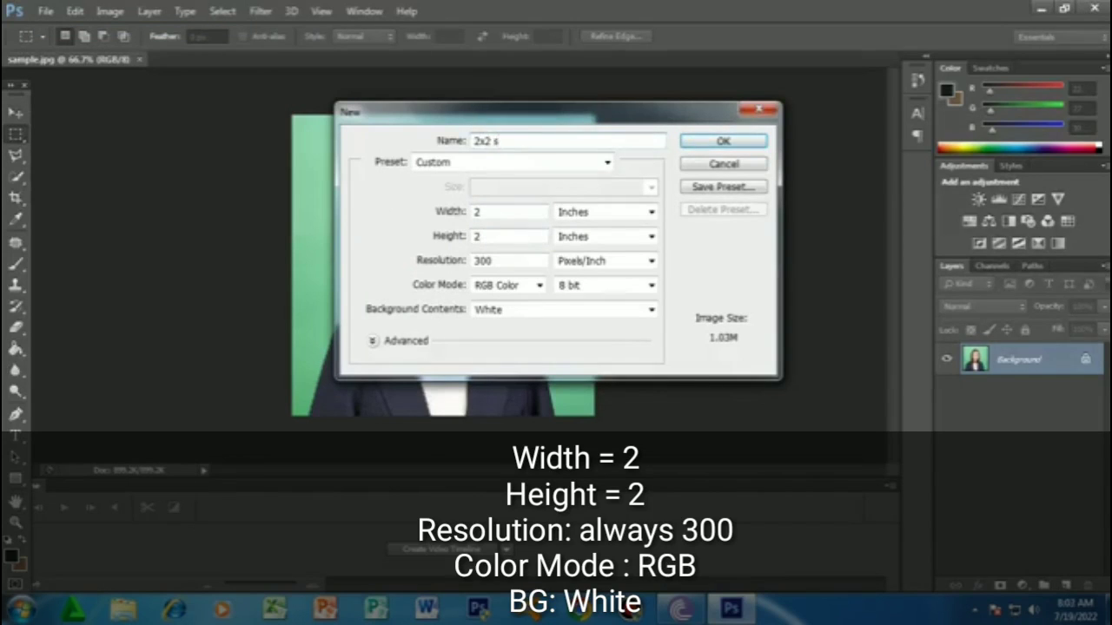
pyautogui.write('ize')
pyautogui.click(723, 141)
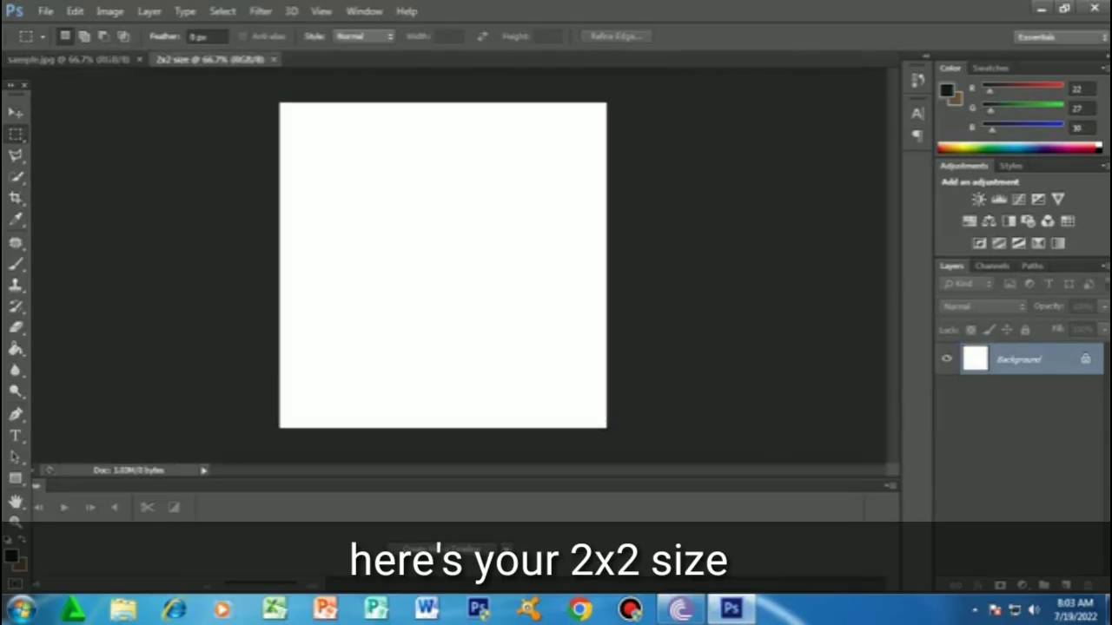
# Set up a new document named 'short bond paper' at 8.5 x 11 inches
pyautogui.click(46, 10)
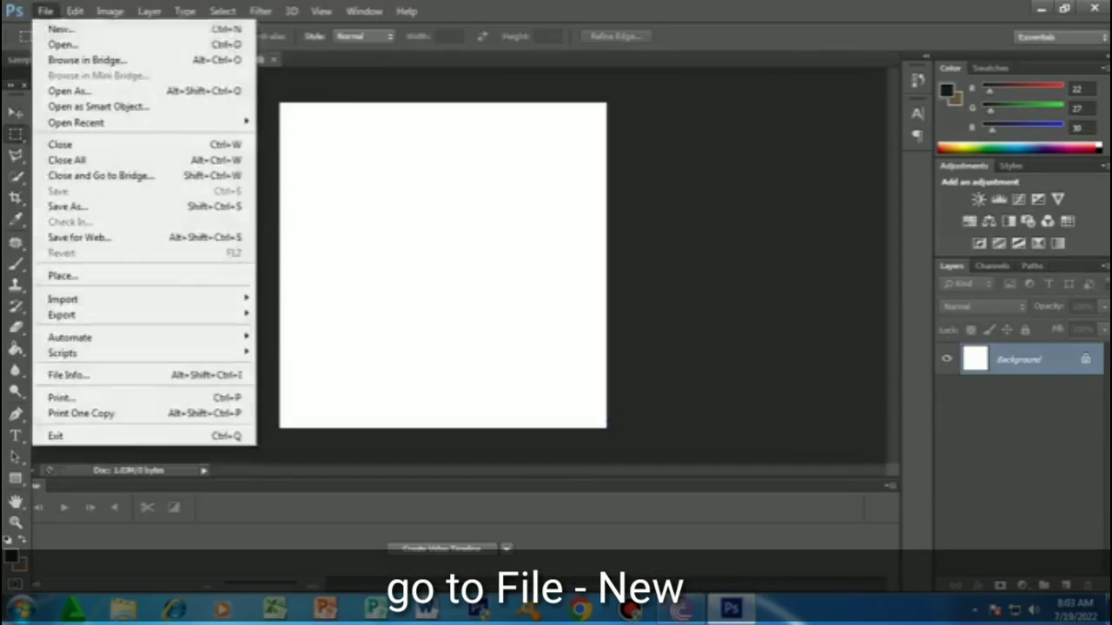
pyautogui.click(44, 29)
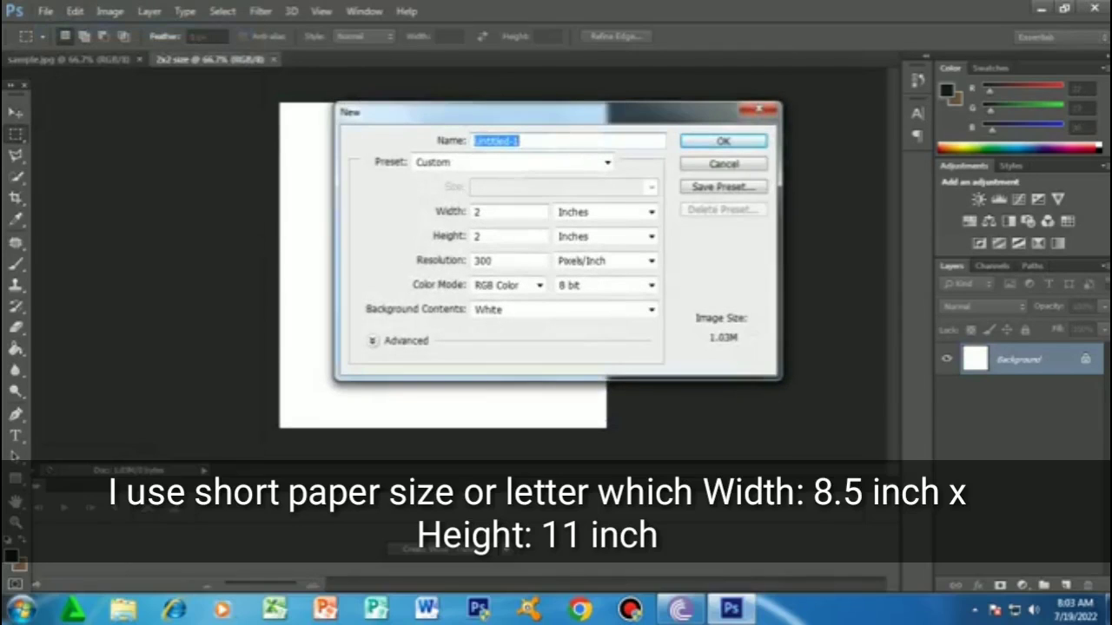
pyautogui.hotkey('shift', 'Tab')
pyautogui.hotkey('shift', 'Tab')
pyautogui.write('shor')
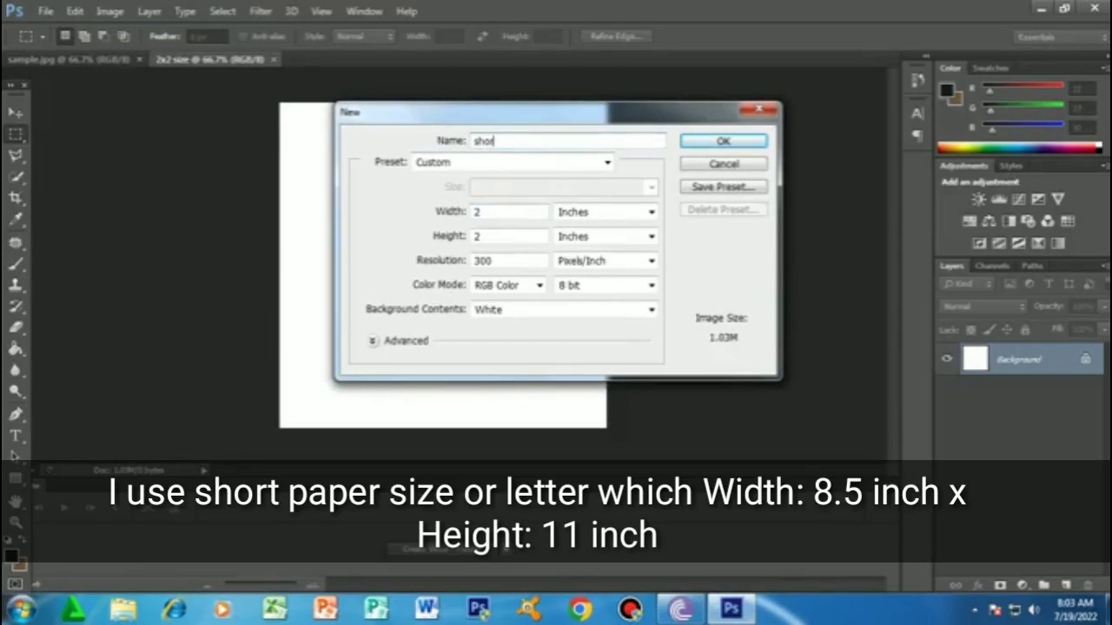
pyautogui.write('t')
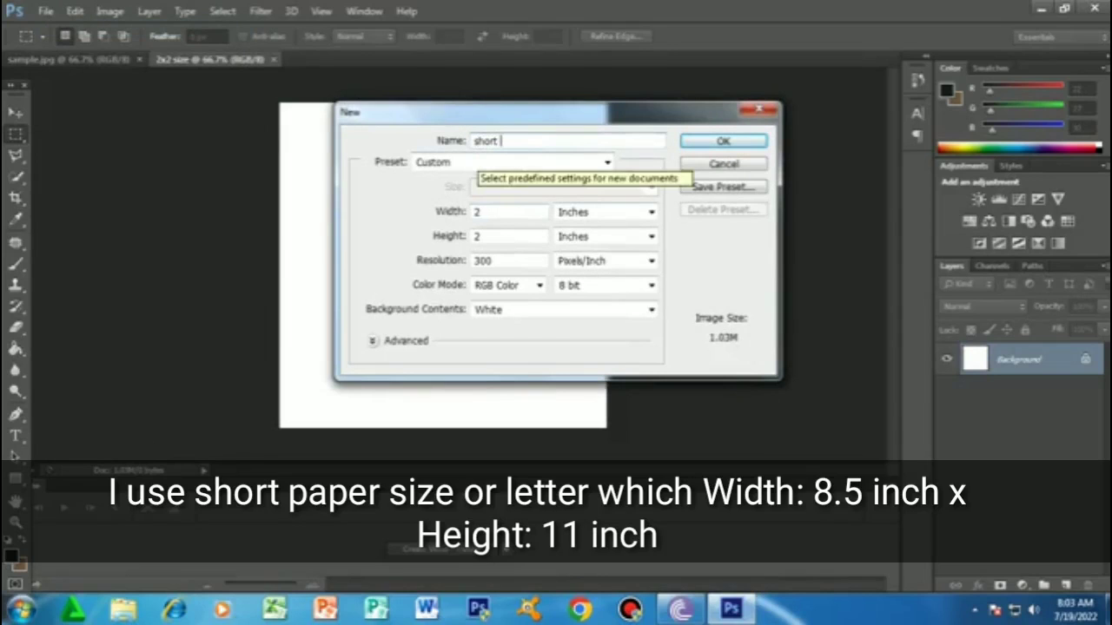
pyautogui.write(' bond pap')
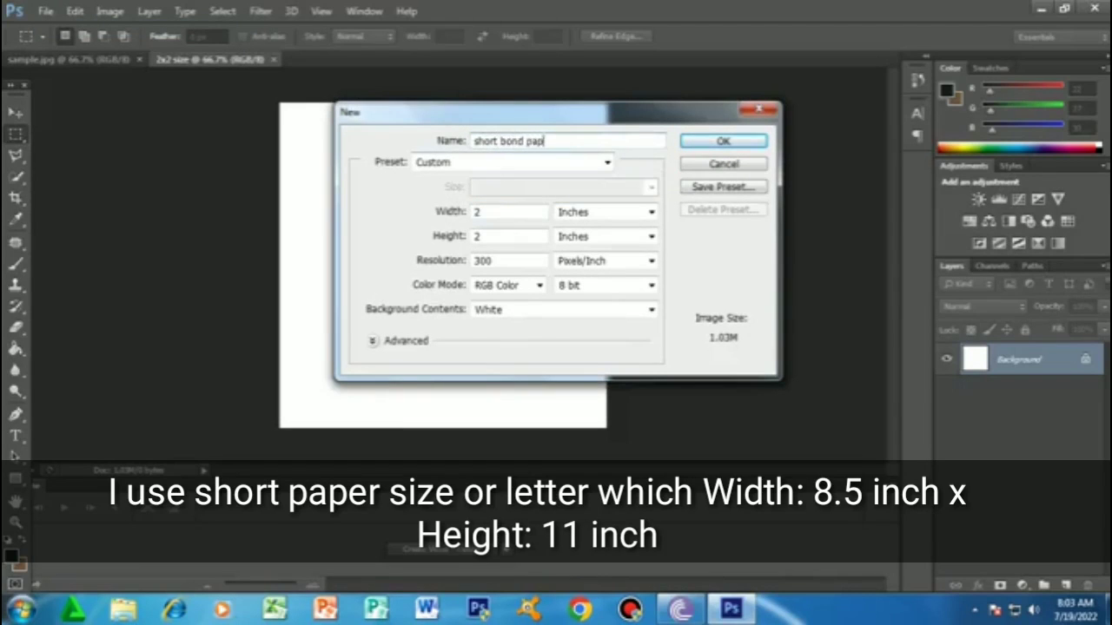
pyautogui.write('er')
pyautogui.press('Tab')
pyautogui.write('8.5')
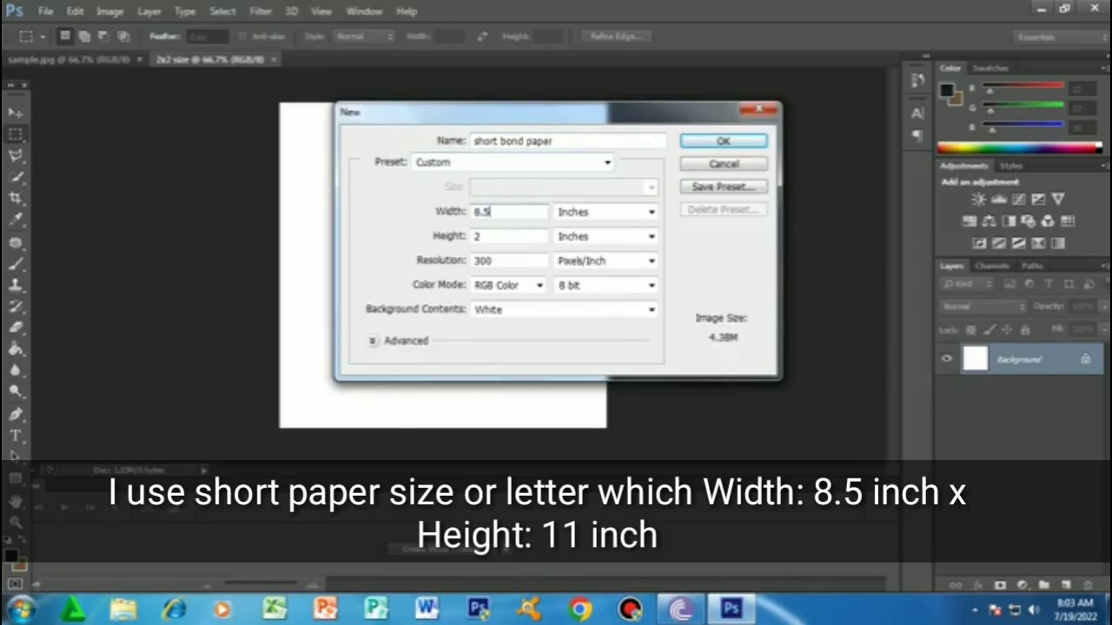
pyautogui.press('Tab')
pyautogui.write('11')
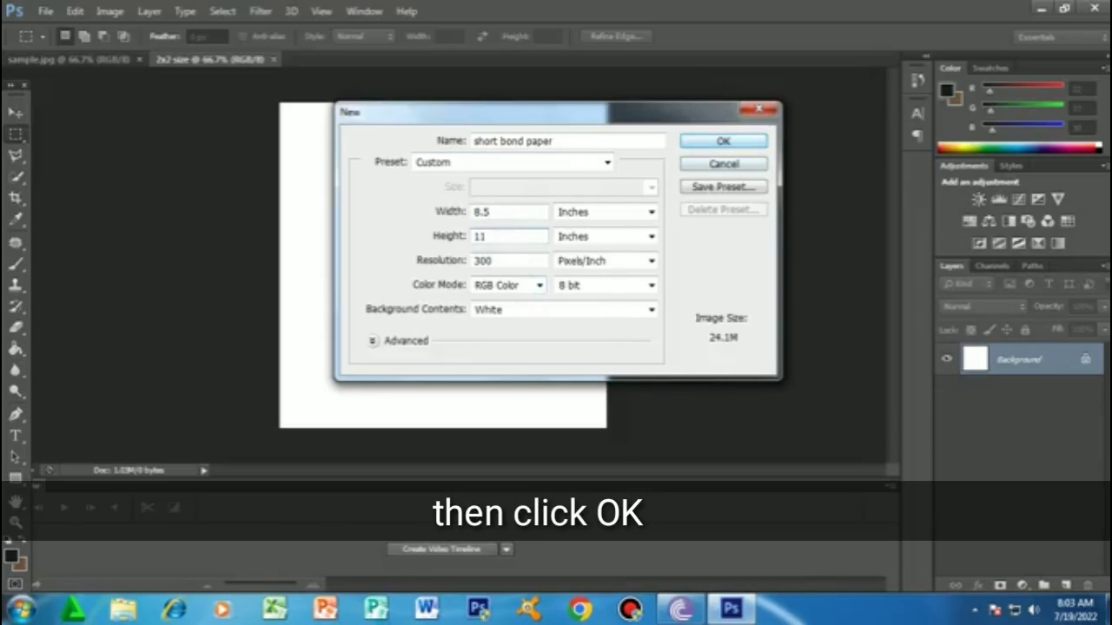
# Create the letter-size document, then drag the portrait into '2x2 size' and centre it
pyautogui.press('Return')
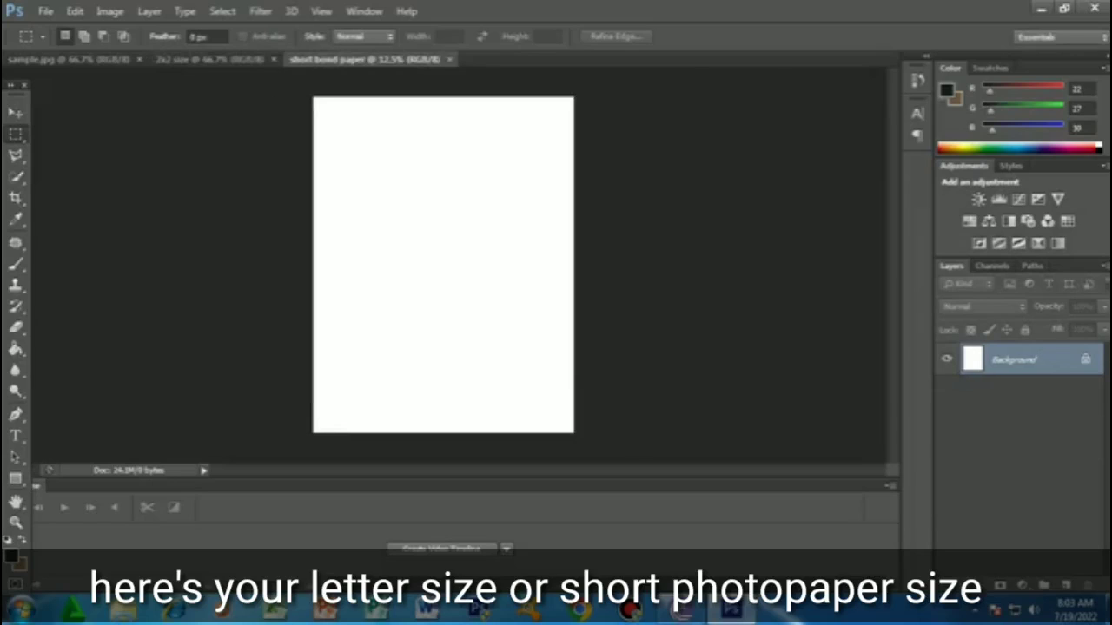
pyautogui.hotkey('ctrl', 'shift', 'Tab')
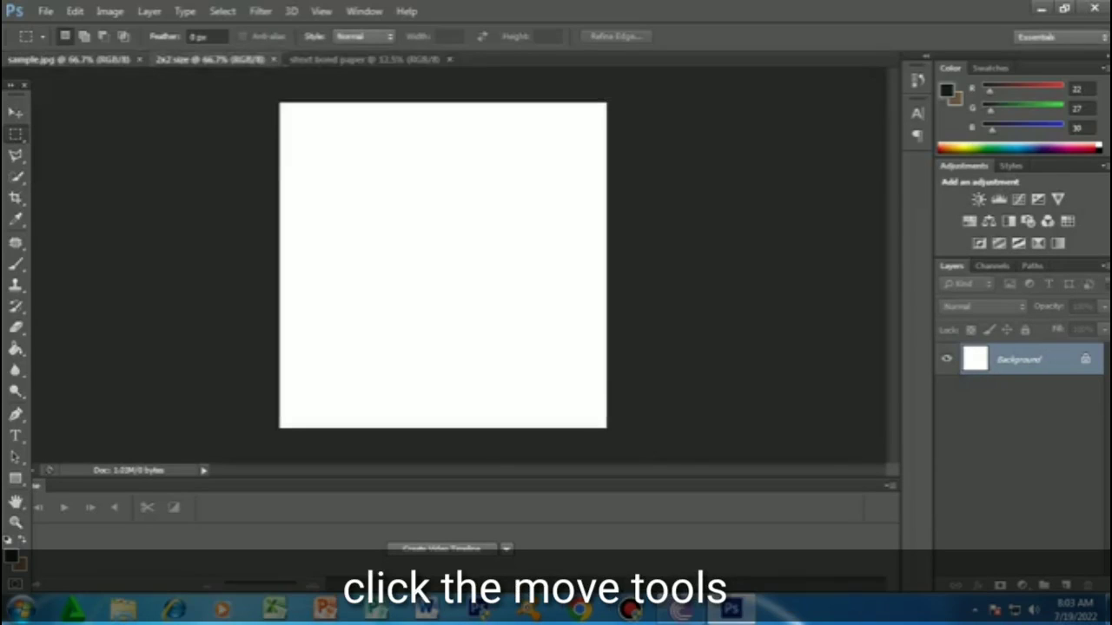
pyautogui.hotkey('ctrl', 'shift', 'Tab')
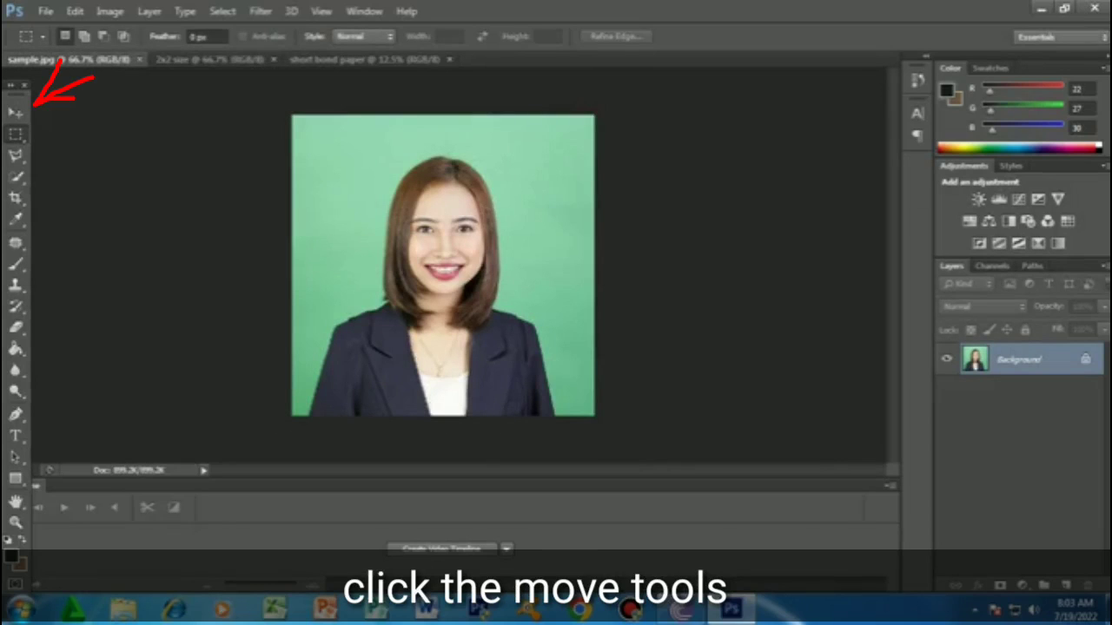
pyautogui.click(16, 112)
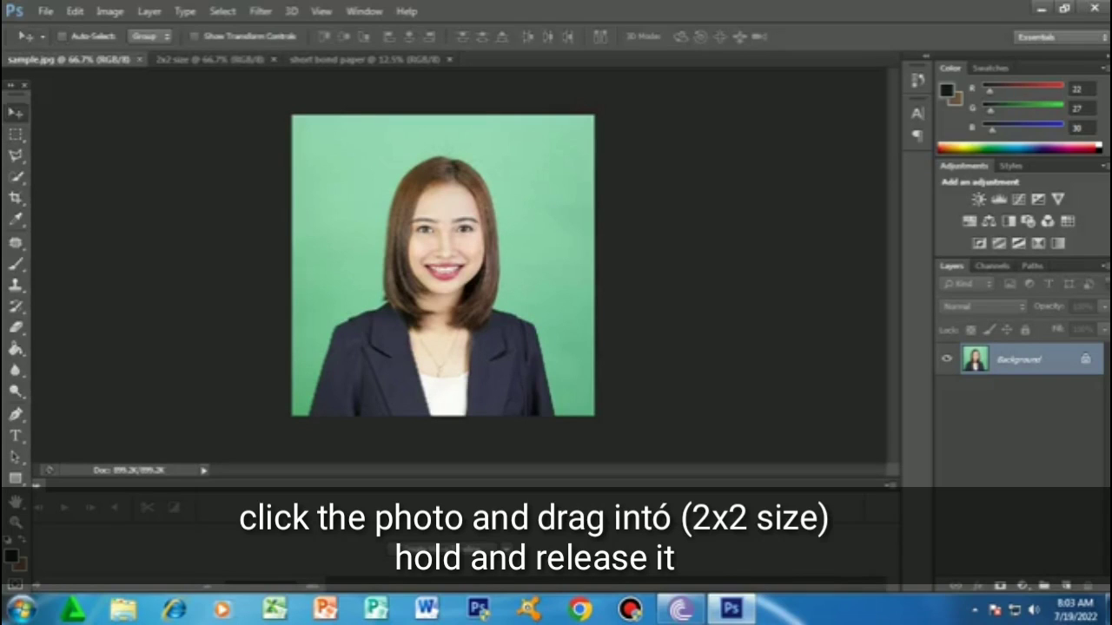
pyautogui.moveTo(452, 182)
pyautogui.mouseDown()
pyautogui.moveTo(208, 59)
pyautogui.moveTo(443, 261)
pyautogui.moveTo(448, 166)
pyautogui.moveTo(487, 192)
pyautogui.mouseUp()
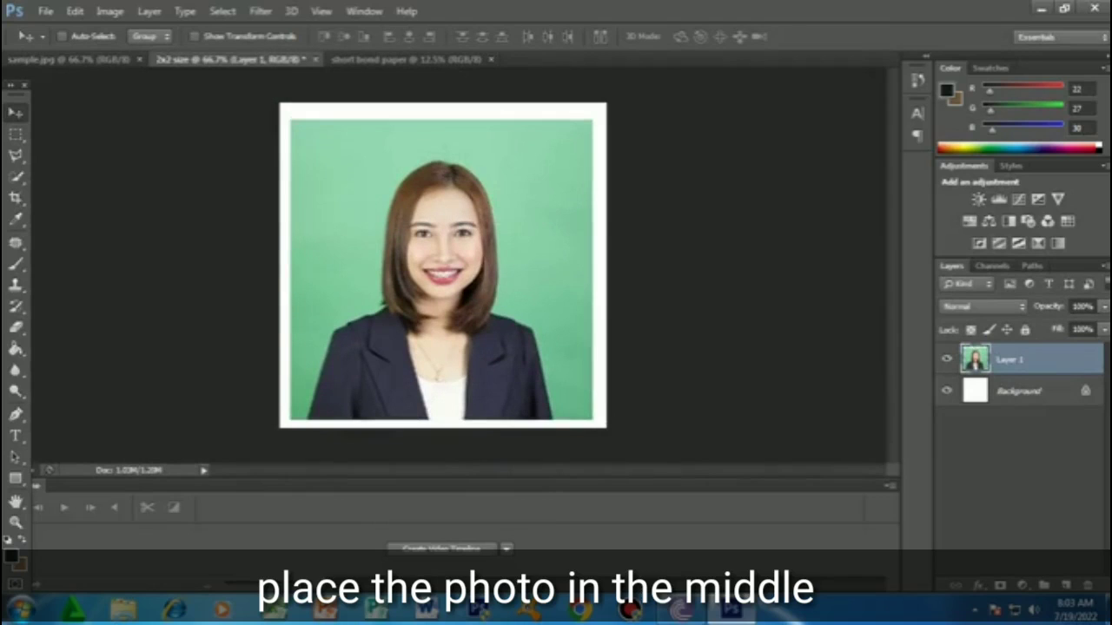
pyautogui.moveTo(502, 189); pyautogui.dragTo(499, 184)
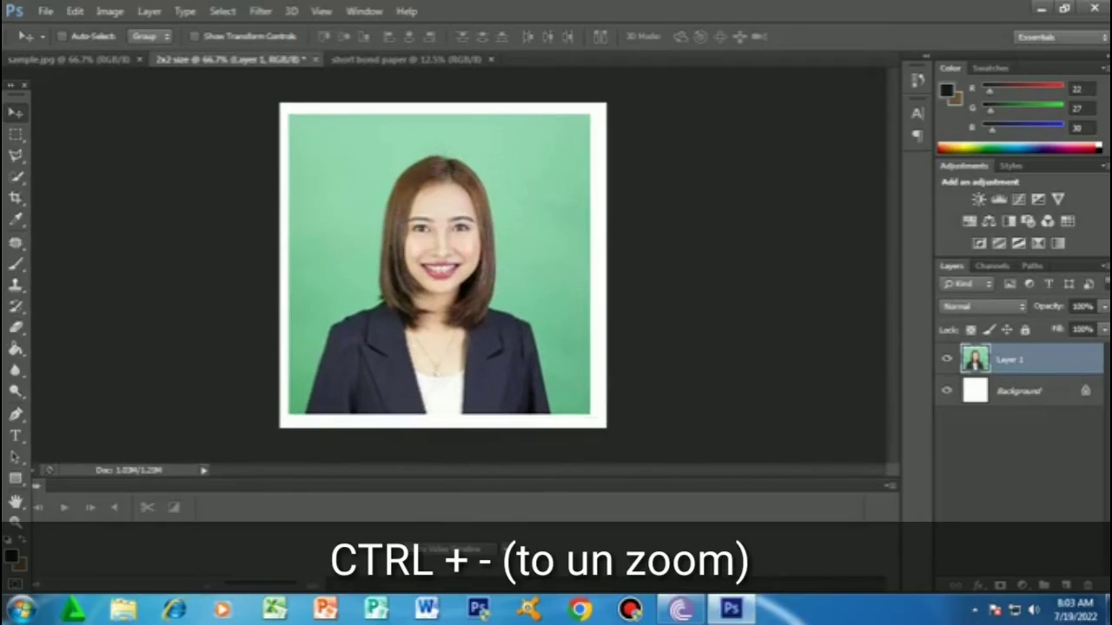
pyautogui.hotkey('ctrl', '-')
pyautogui.hotkey('ctrl', '-')
pyautogui.hotkey('ctrl', '-')
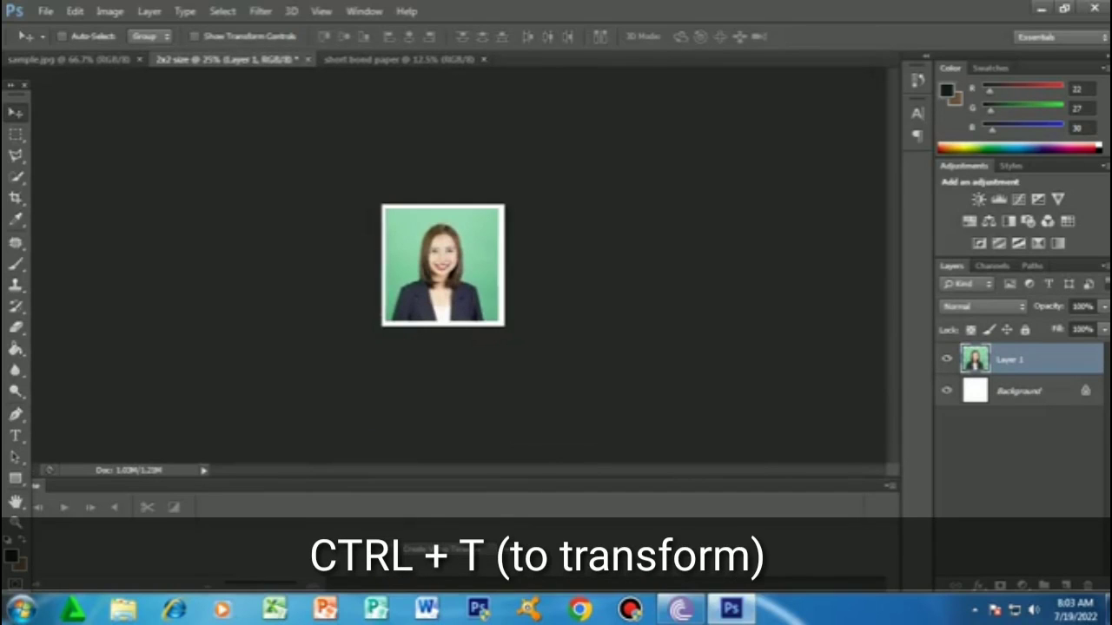
# Free-transform the portrait larger until it covers the whole 2x2 canvas, and commit
pyautogui.hotkey('ctrl', 't')
pyautogui.moveTo(501, 206); pyautogui.dragTo(520, 187)
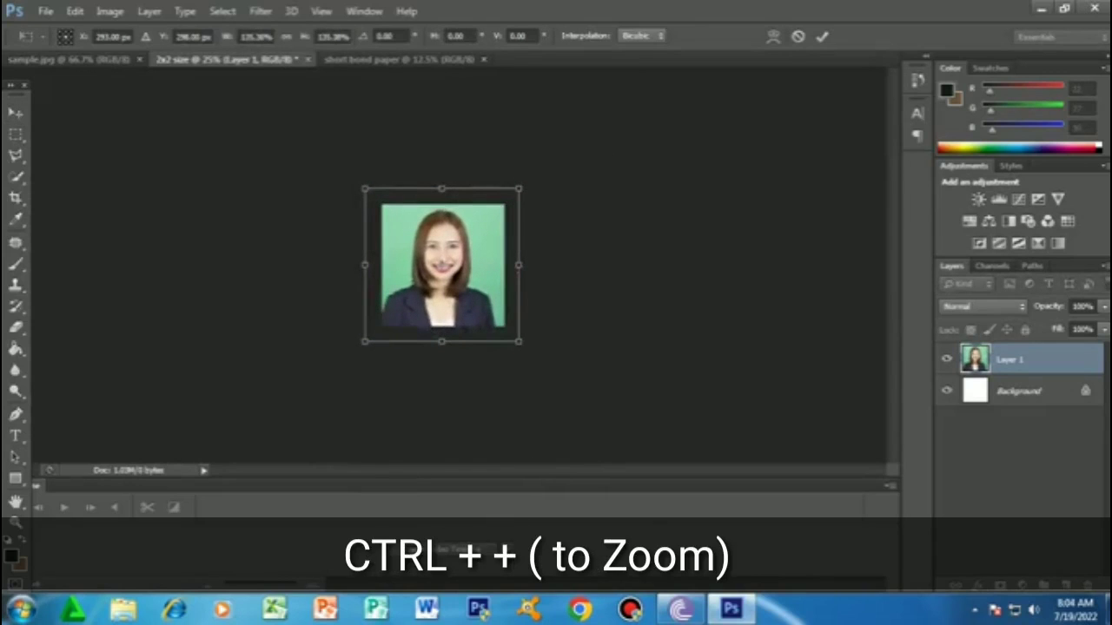
pyautogui.hotkey('ctrl', '+')
pyautogui.hotkey('ctrl', '+')
pyautogui.hotkey('ctrl', '+')
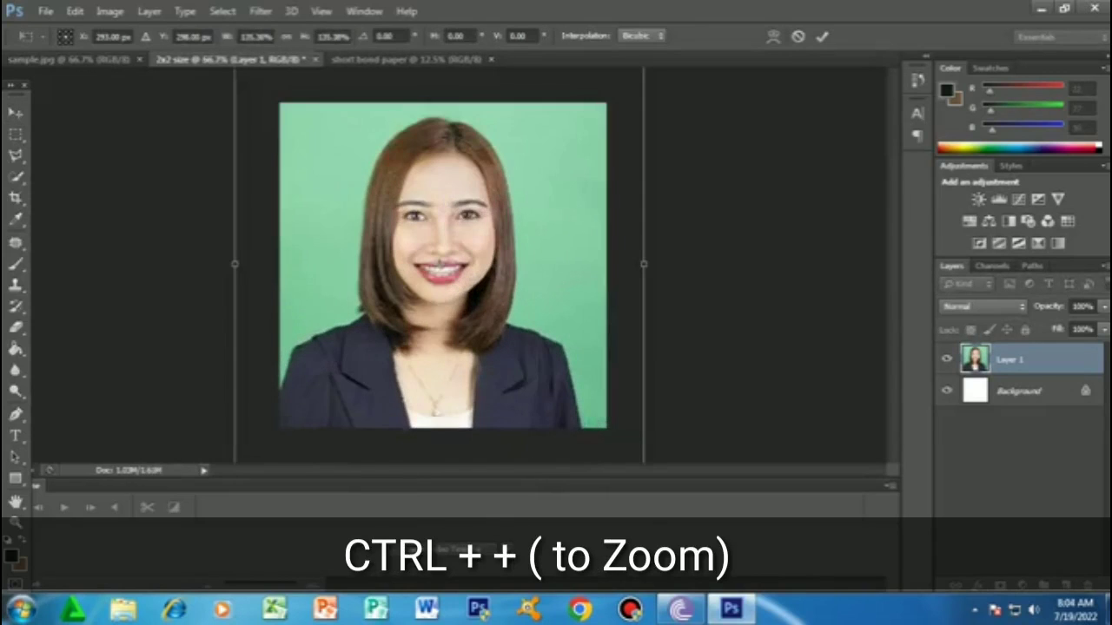
pyautogui.hotkey('ctrl', '-')
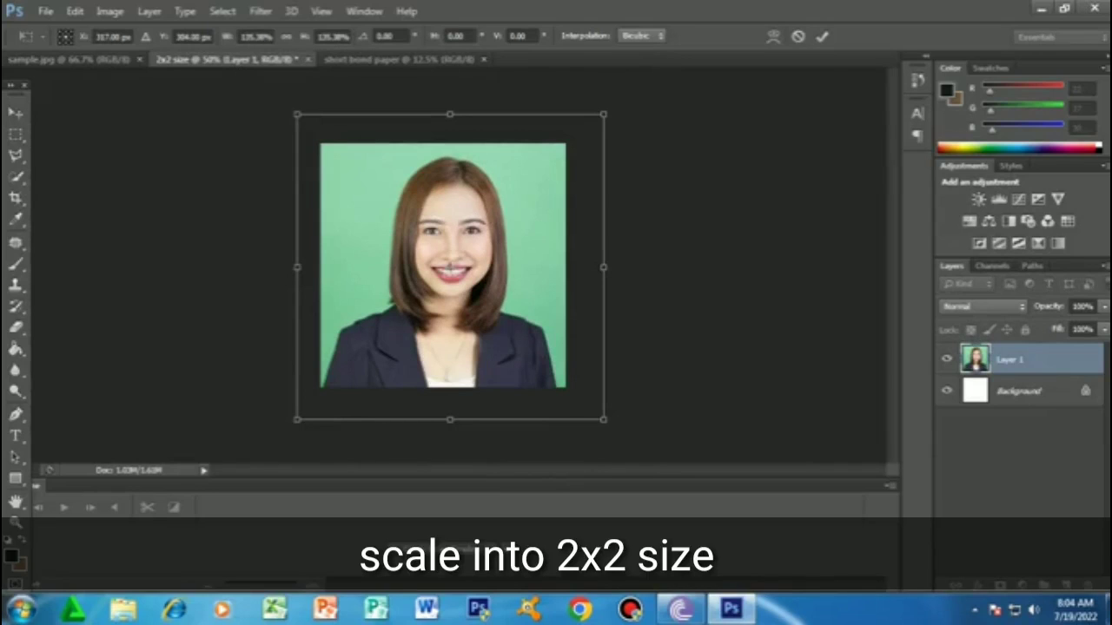
pyautogui.moveTo(603, 114); pyautogui.dragTo(657, 99)
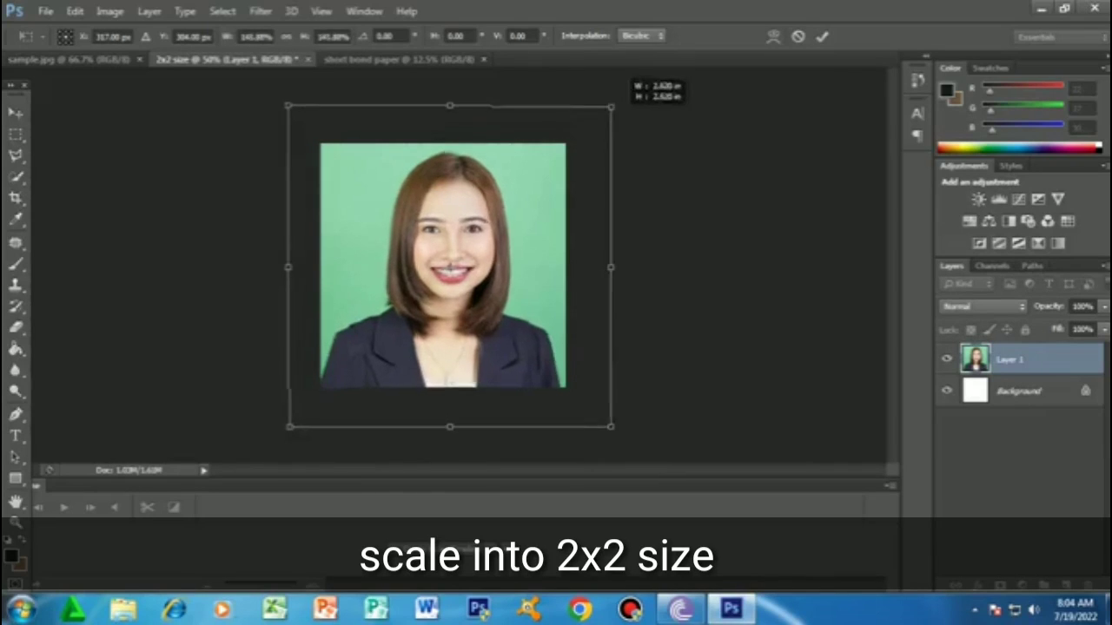
pyautogui.press('Return')
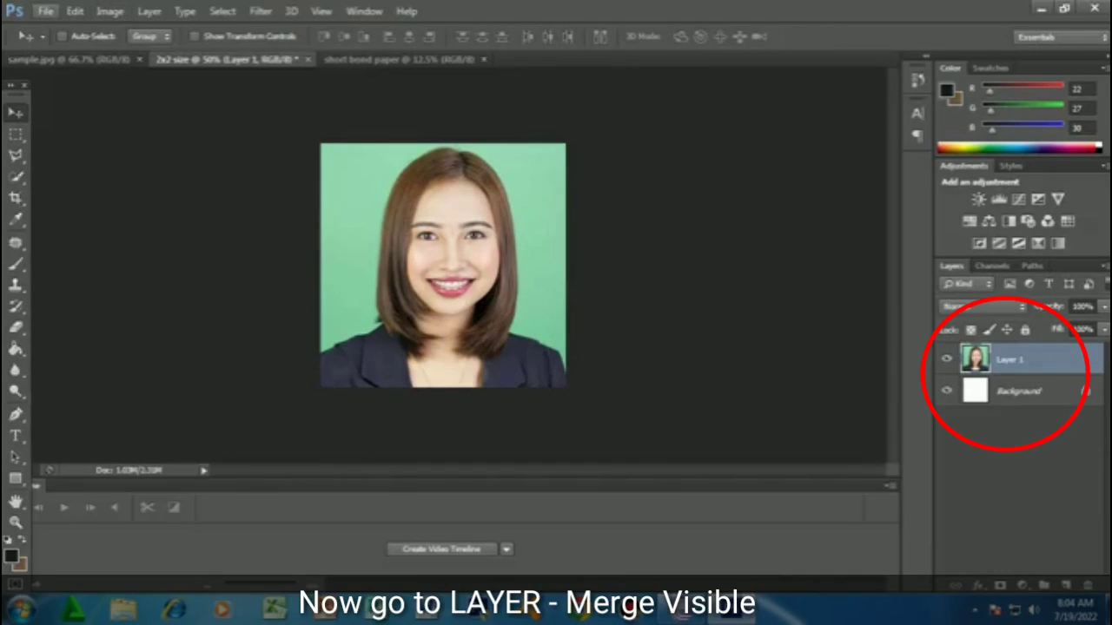
# Merge the portrait and white background with Layer > Merge Visible
pyautogui.click(149, 12)
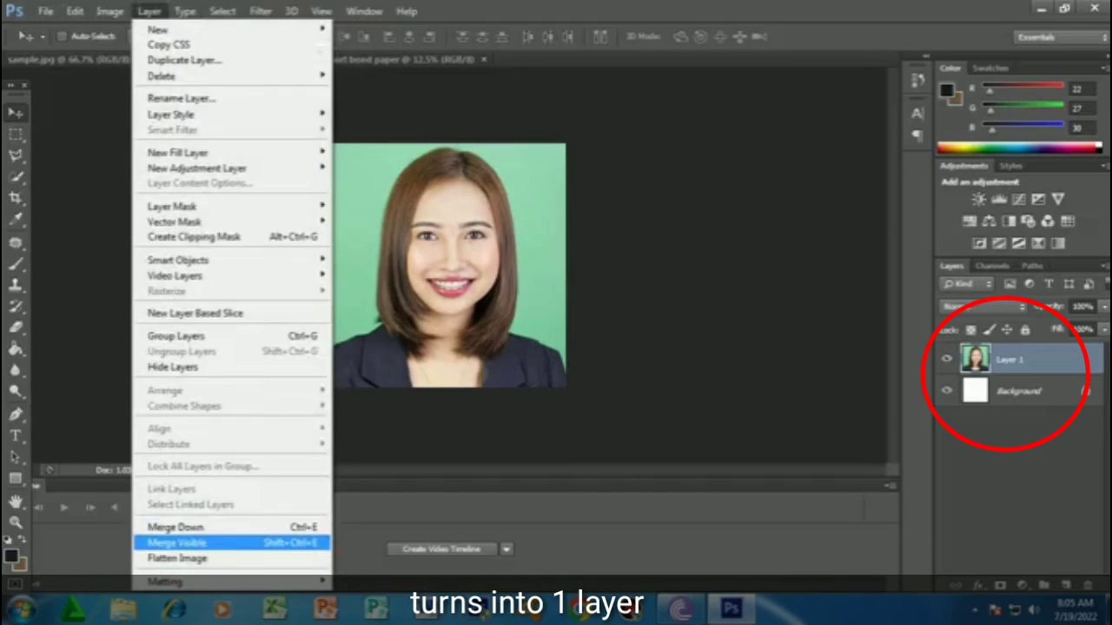
pyautogui.click(176, 543)
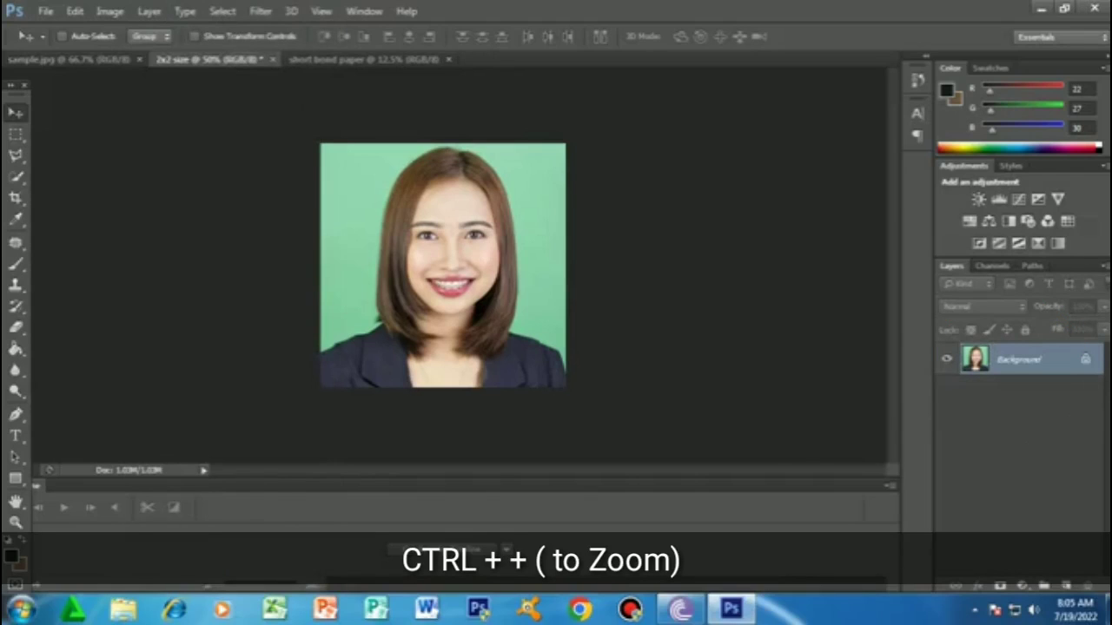
# Select the Polygonal Lasso tool and zoom to 200% around the woman's neckline
pyautogui.hotkey('ctrl', '+')
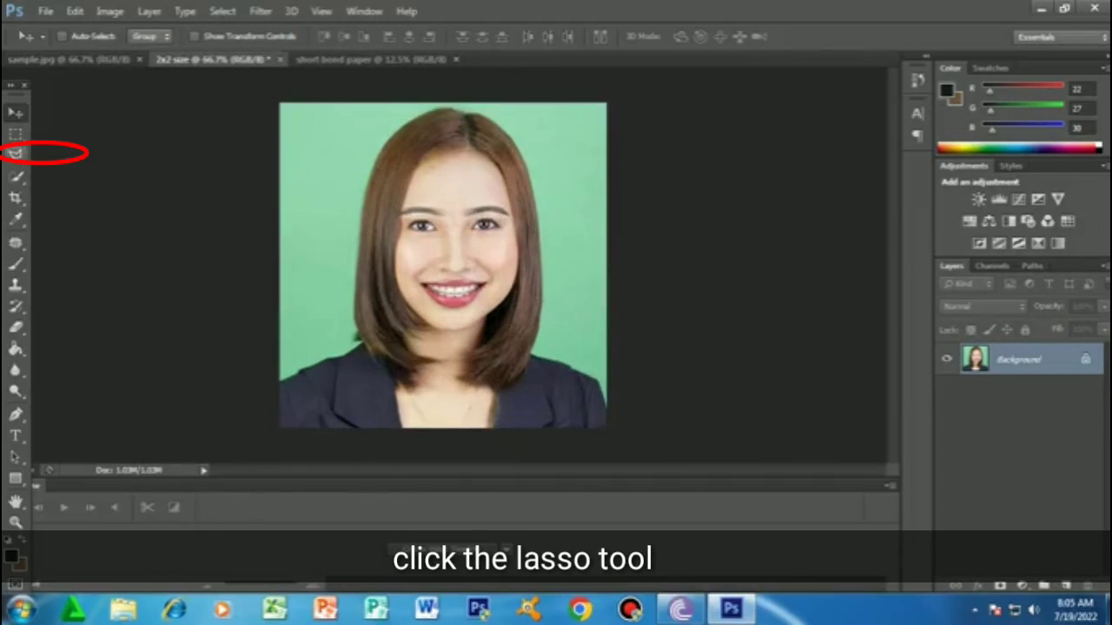
pyautogui.click(16, 155)
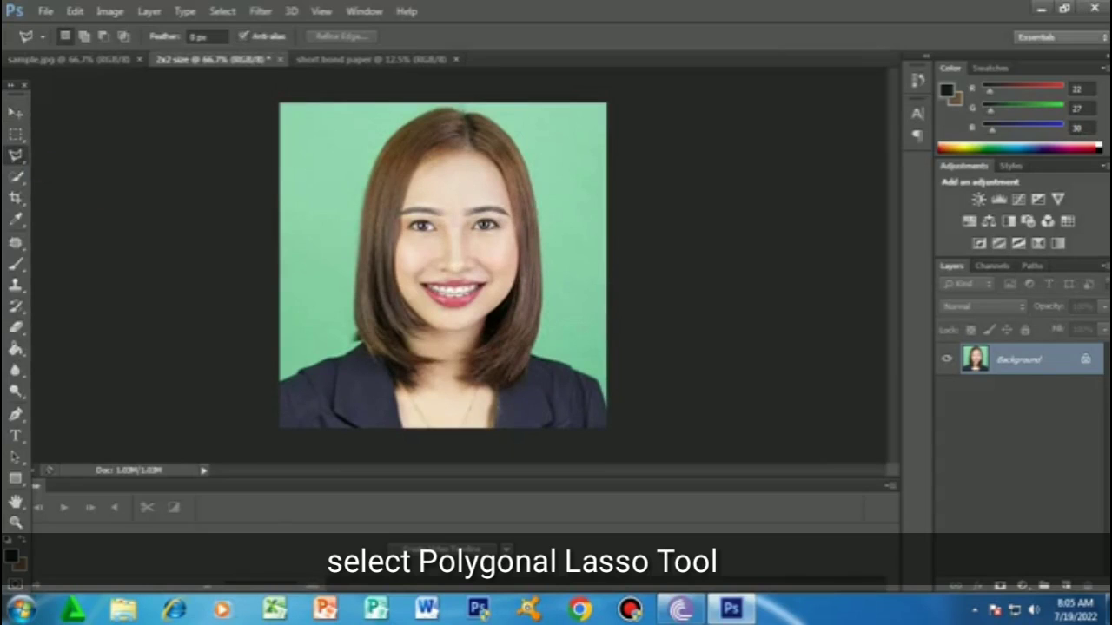
pyautogui.hotkey('ctrl', '+')
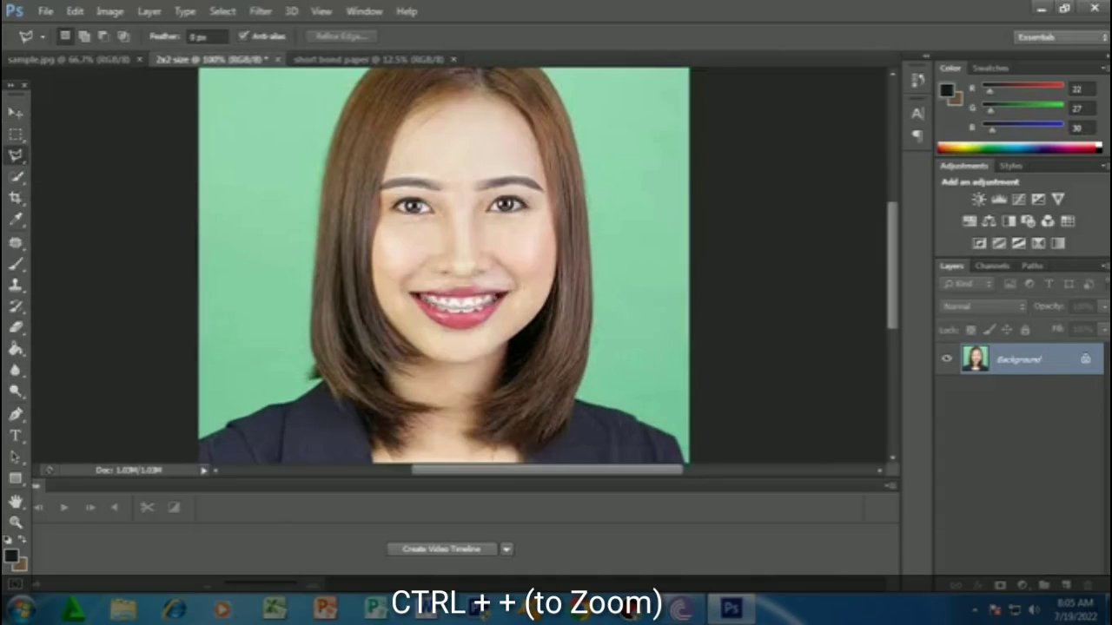
pyautogui.hotkey('ctrl', '+')
pyautogui.scroll(-3, 461, 261)
pyautogui.scroll(-4, 460, 261)
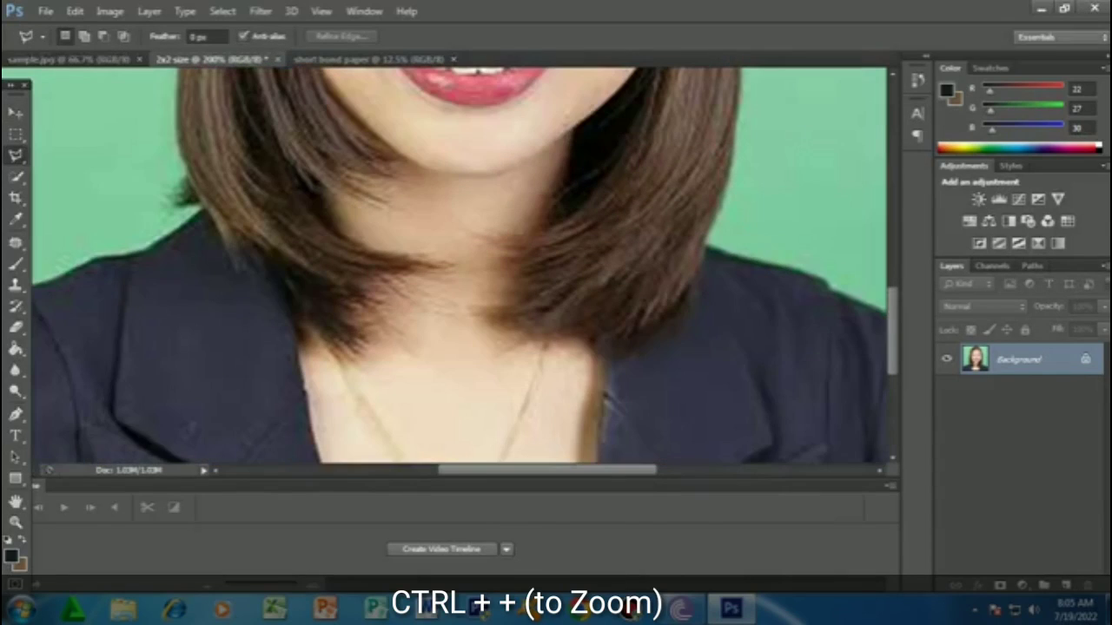
pyautogui.hscroll(-5, 460, 265)
pyautogui.hscroll(-1, 460, 265)
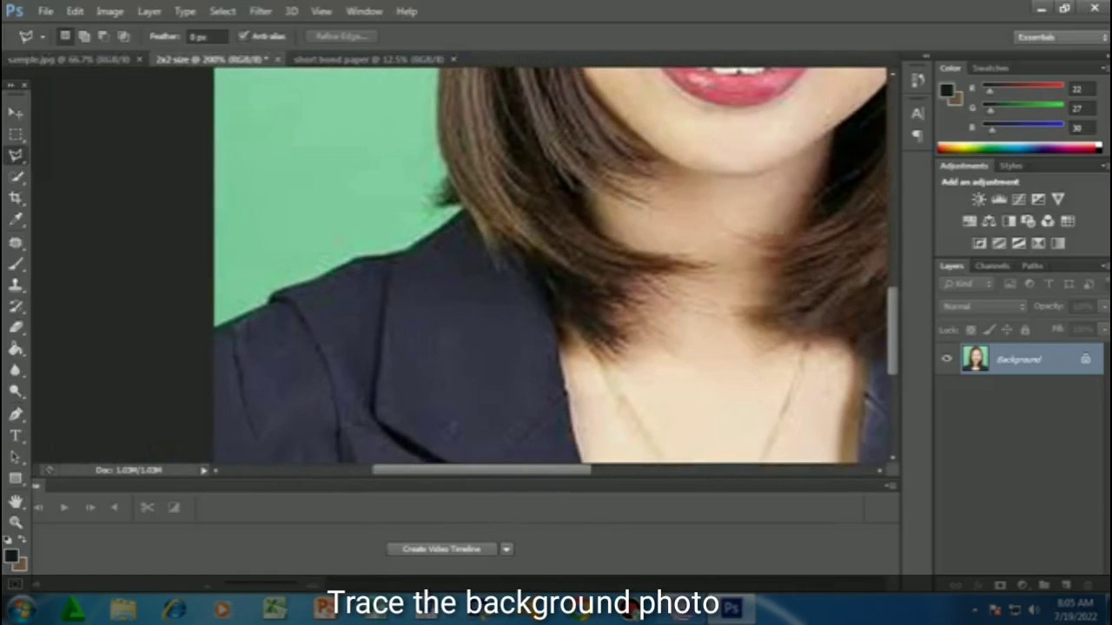
# Start the lasso at the left jacket shoulder and trace up the left hair edge
pyautogui.click(179, 342)
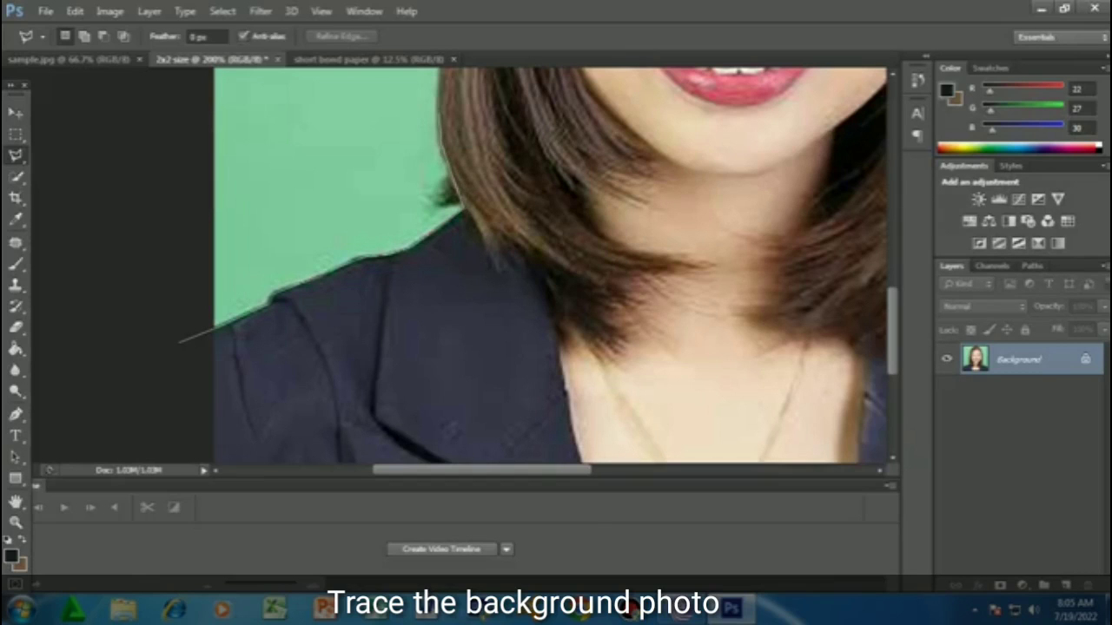
pyautogui.scroll(3, 179, 341)
pyautogui.scroll(1, 179, 341)
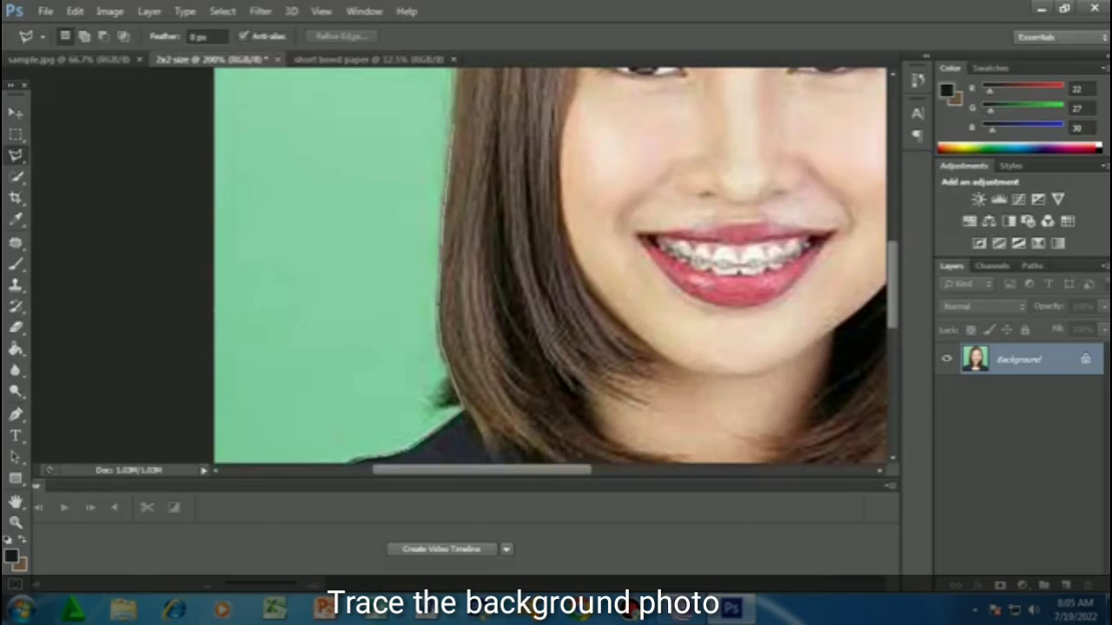
pyautogui.scroll(1, 453, 78)
pyautogui.scroll(3, 454, 78)
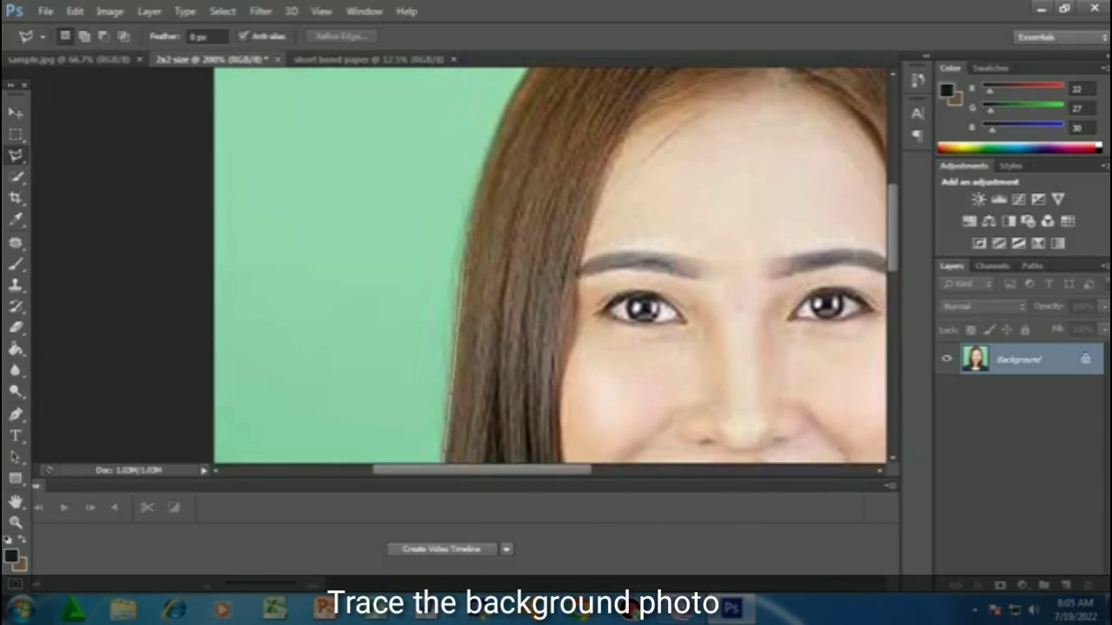
pyautogui.click(474, 208)
pyautogui.click(483, 171)
pyautogui.click(492, 145)
pyautogui.click(501, 120)
# Continue the lasso across the top of the hair and down its right side
pyautogui.scroll(3, 518, 80)
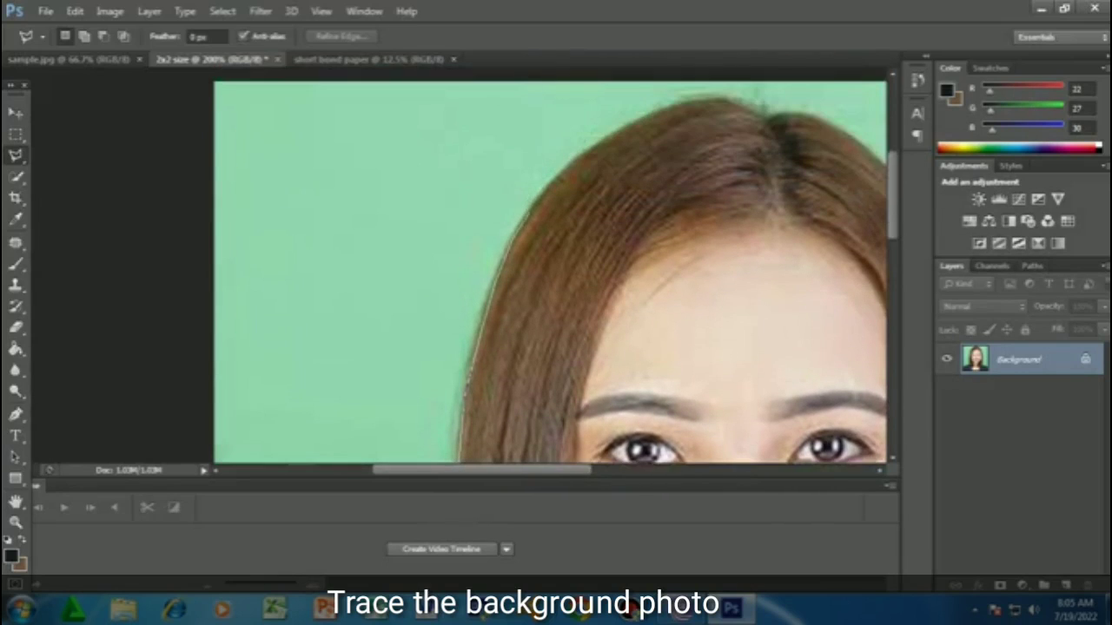
pyautogui.click(552, 180)
pyautogui.click(608, 135)
pyautogui.click(679, 105)
pyautogui.click(728, 100)
pyautogui.click(782, 115)
pyautogui.click(849, 127)
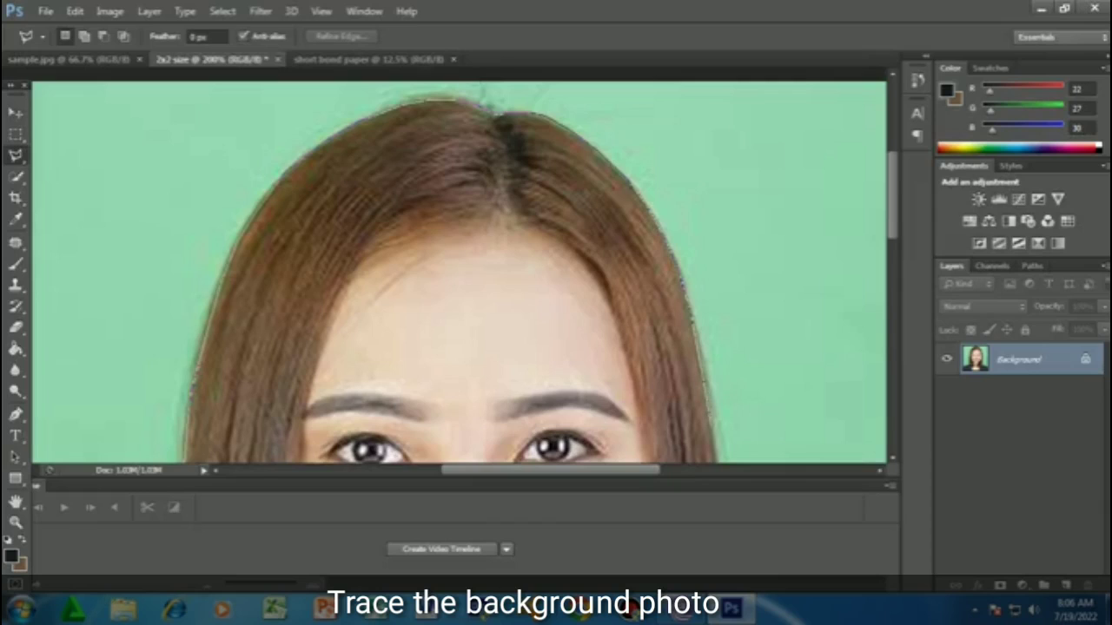
# Run the lasso around the photo's top right and back left, closing the selection
pyautogui.scroll(-5, 708, 408)
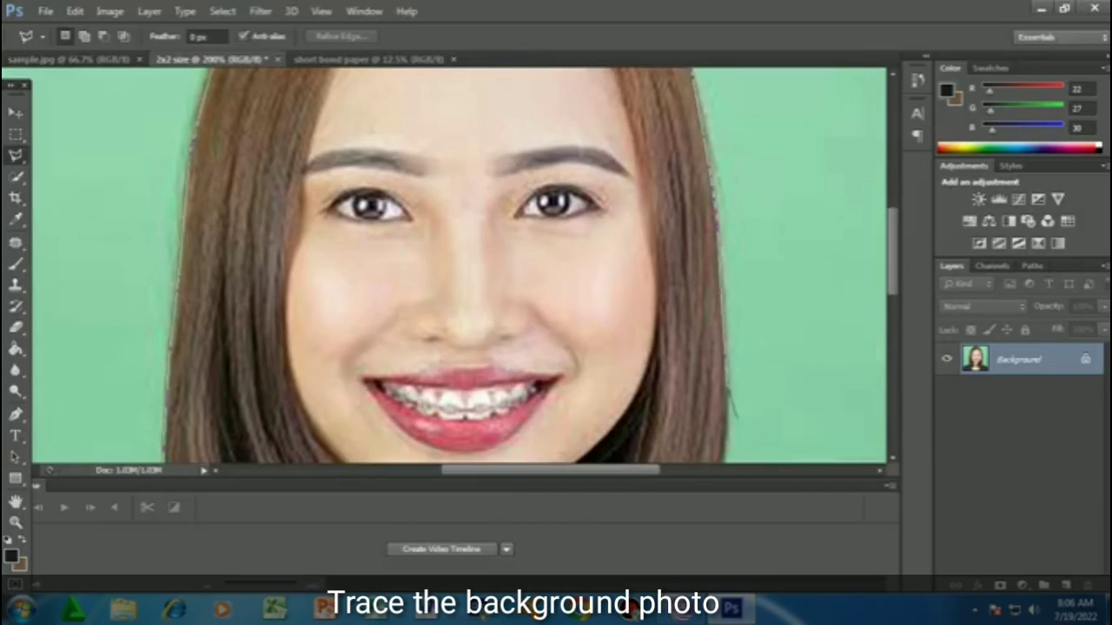
pyautogui.scroll(-3, 725, 443)
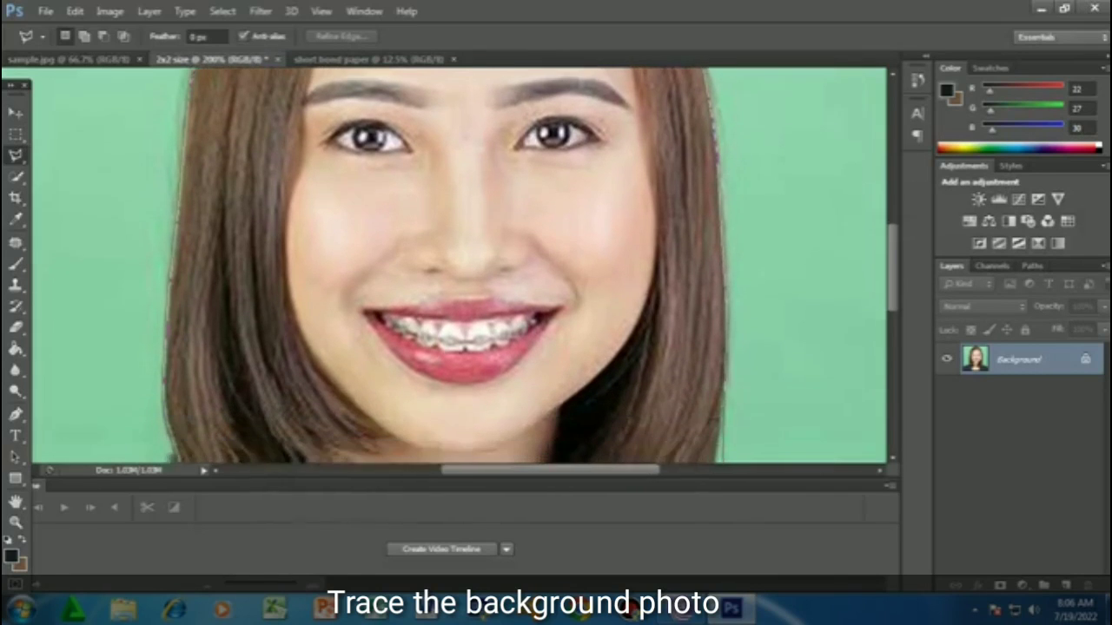
pyautogui.scroll(-1, 723, 417)
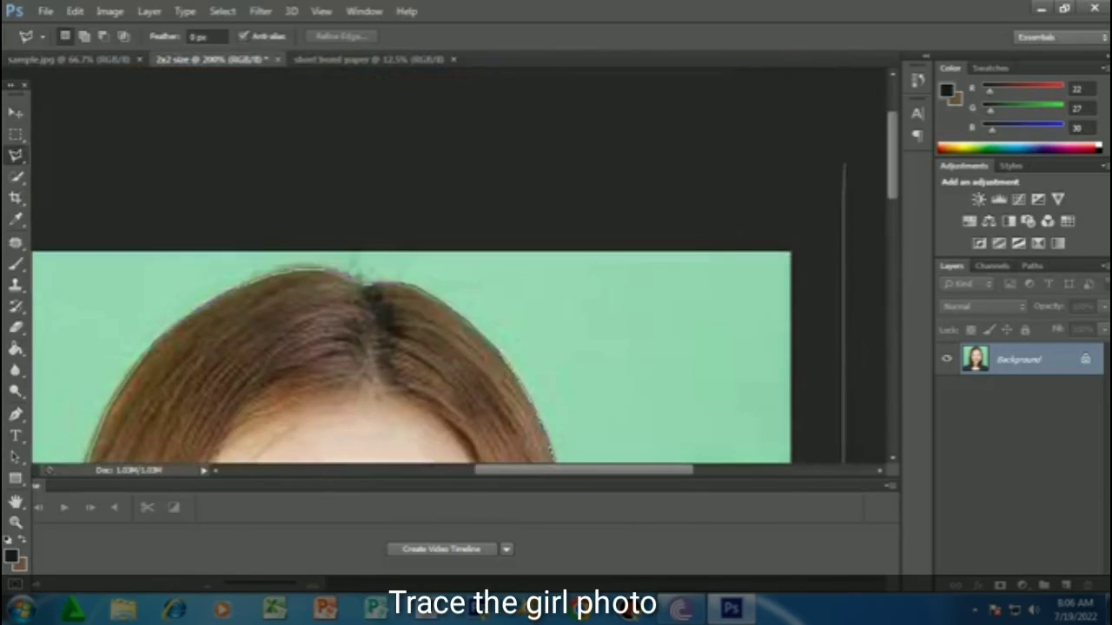
pyautogui.click(847, 163)
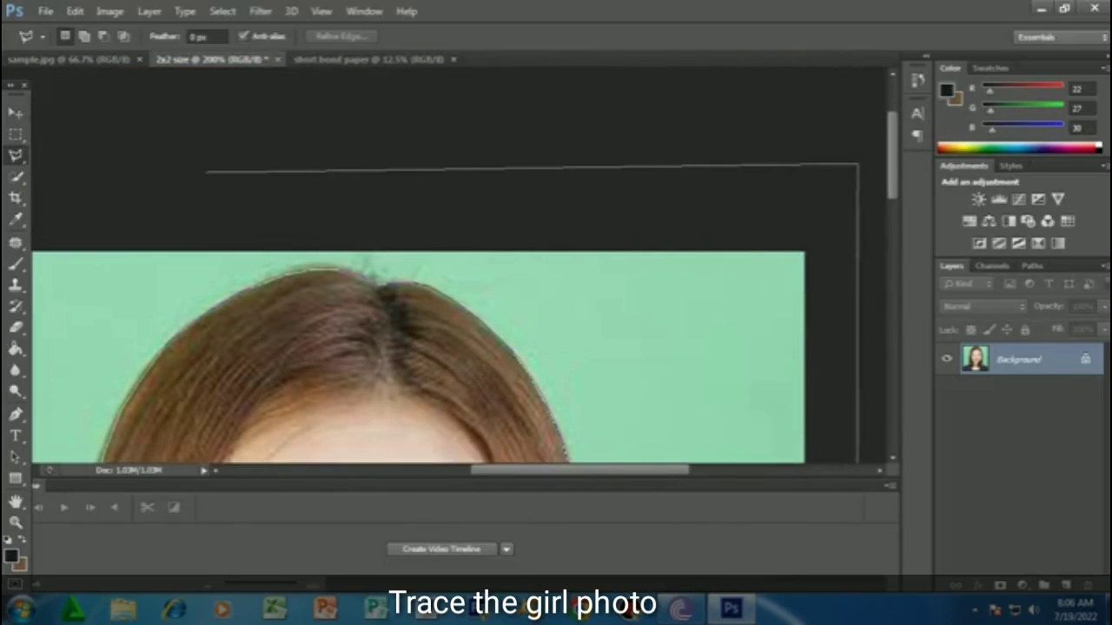
pyautogui.click(284, 171)
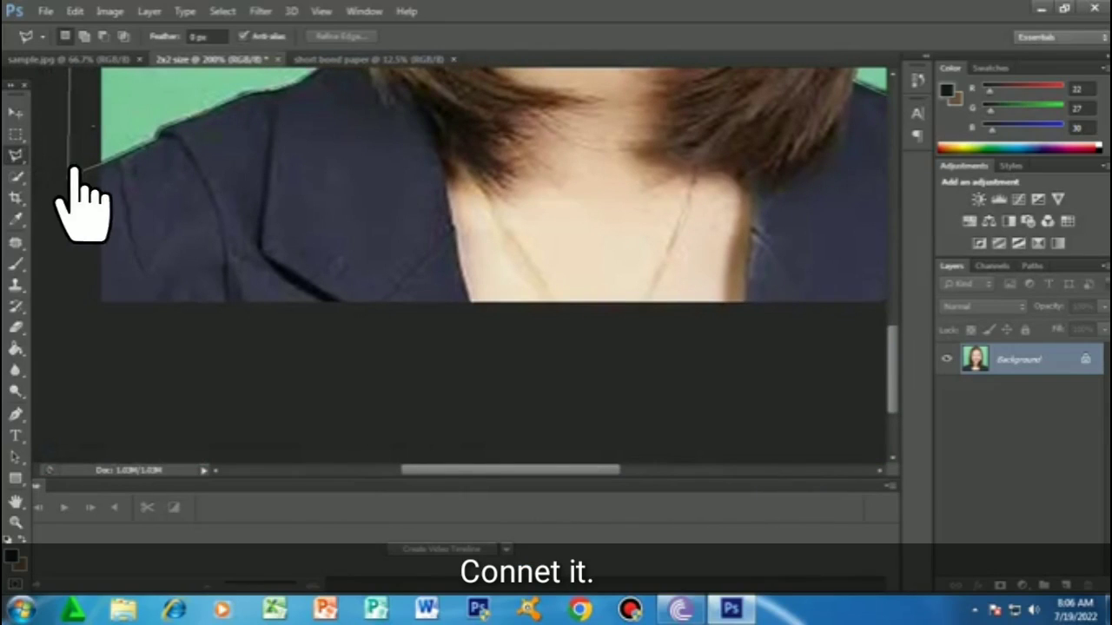
pyautogui.press('Return')
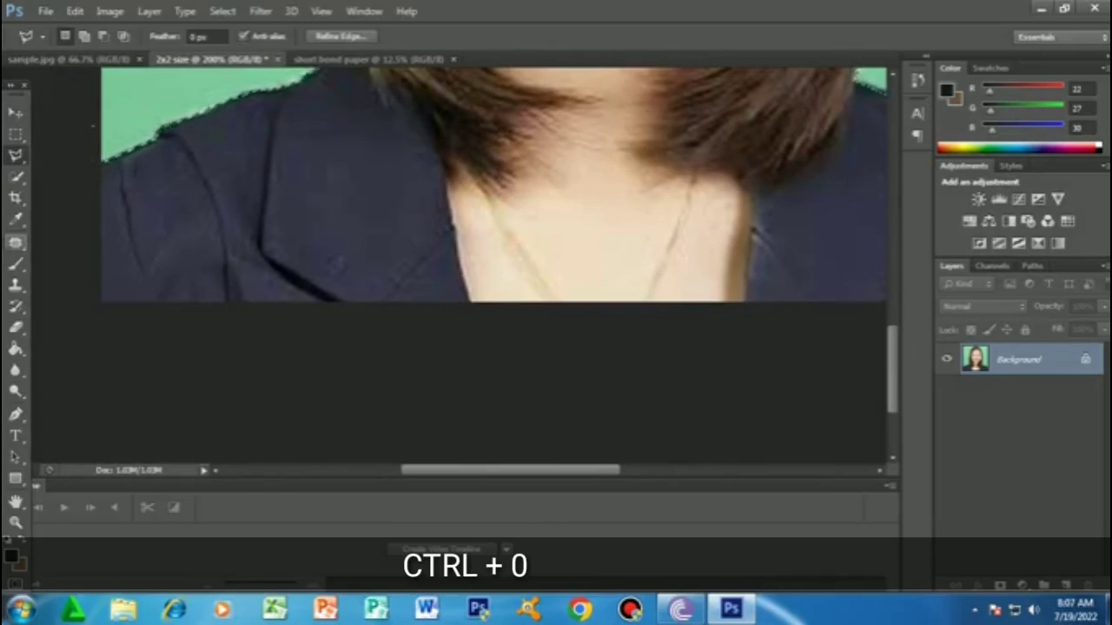
# Refine the selection edge with Smooth 6 and Feather about 3
pyautogui.hotkey('ctrl', '0')
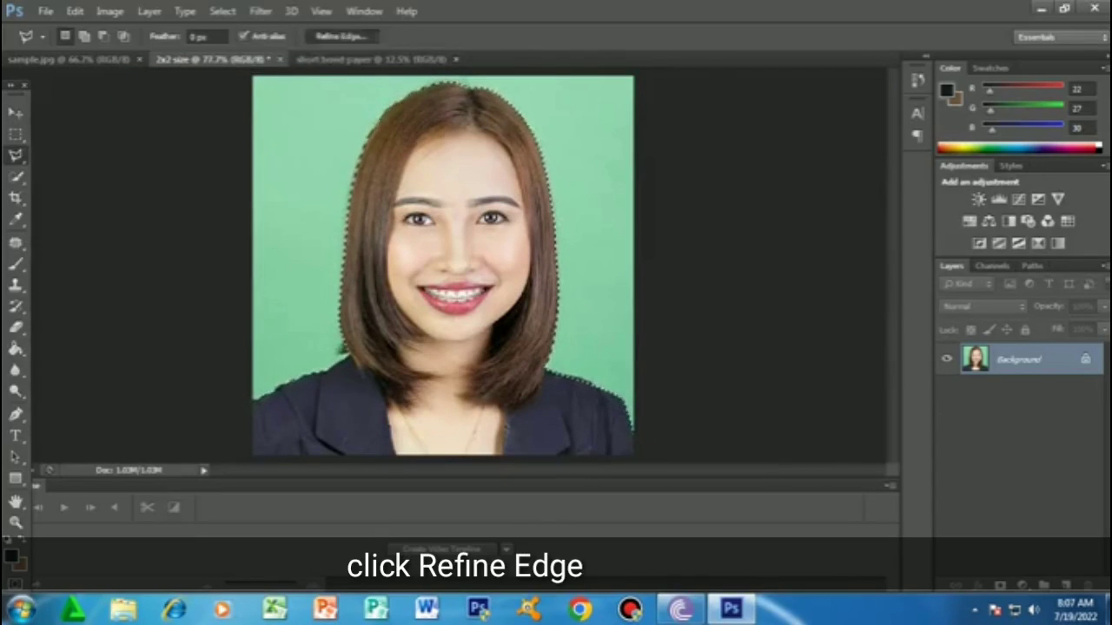
pyautogui.click(338, 36)
pyautogui.press('Tab')
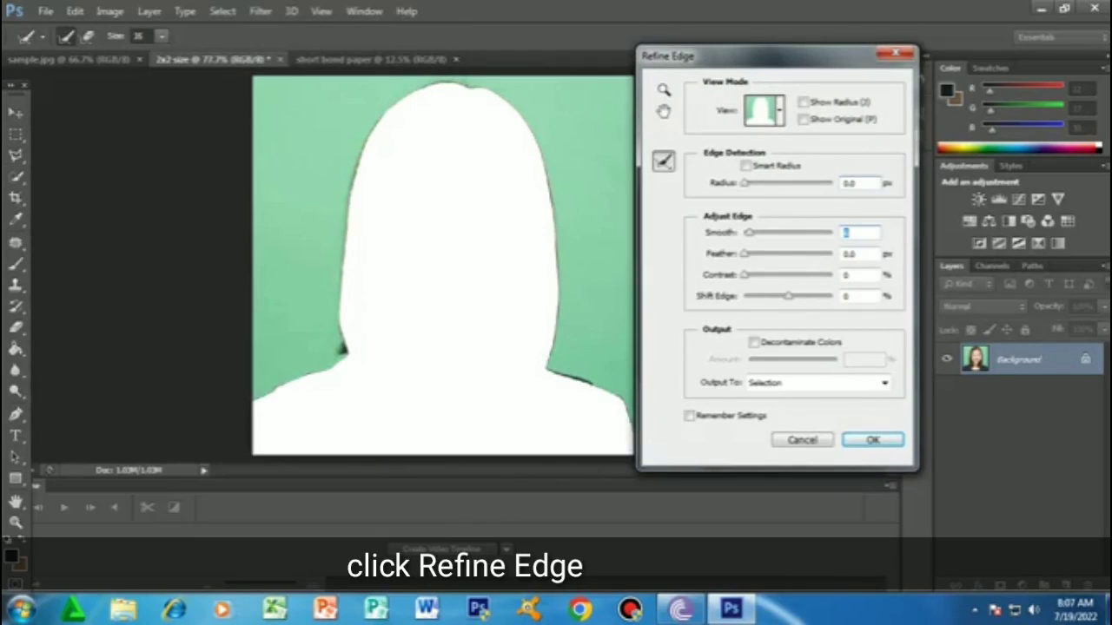
pyautogui.moveTo(743, 254); pyautogui.dragTo(778, 254)
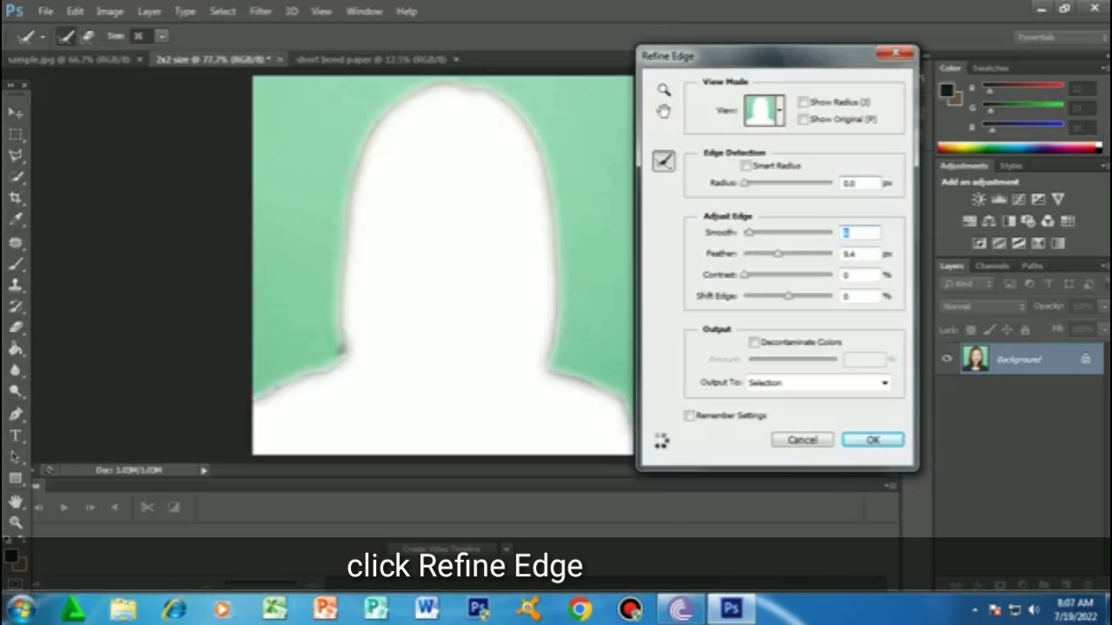
pyautogui.moveTo(778, 253); pyautogui.dragTo(761, 254)
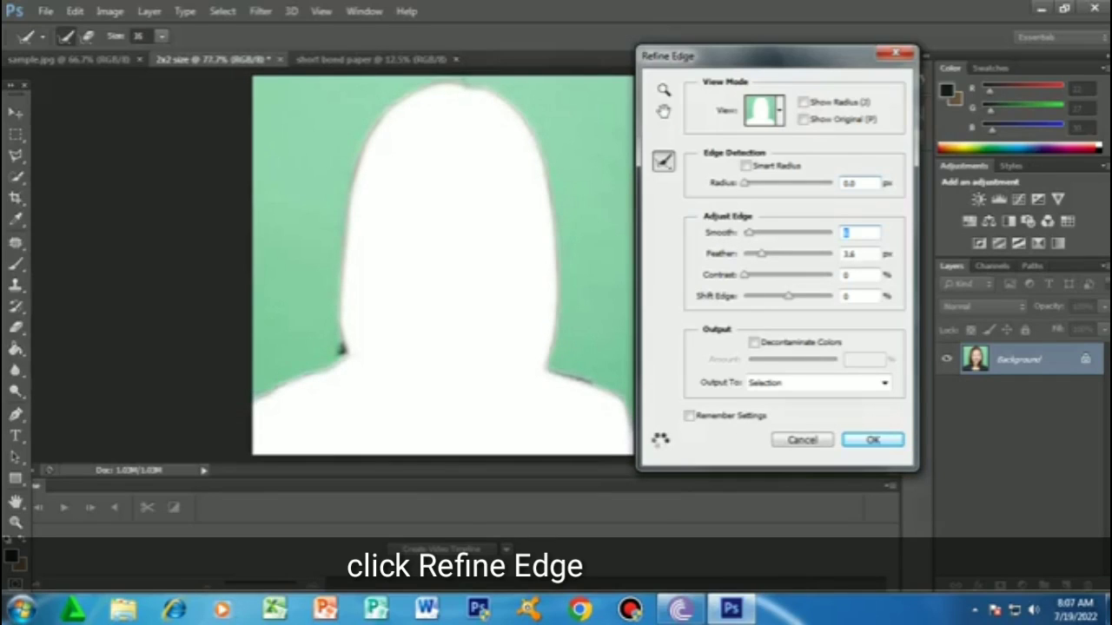
pyautogui.moveTo(759, 254); pyautogui.dragTo(758, 253)
pyautogui.press('Tab')
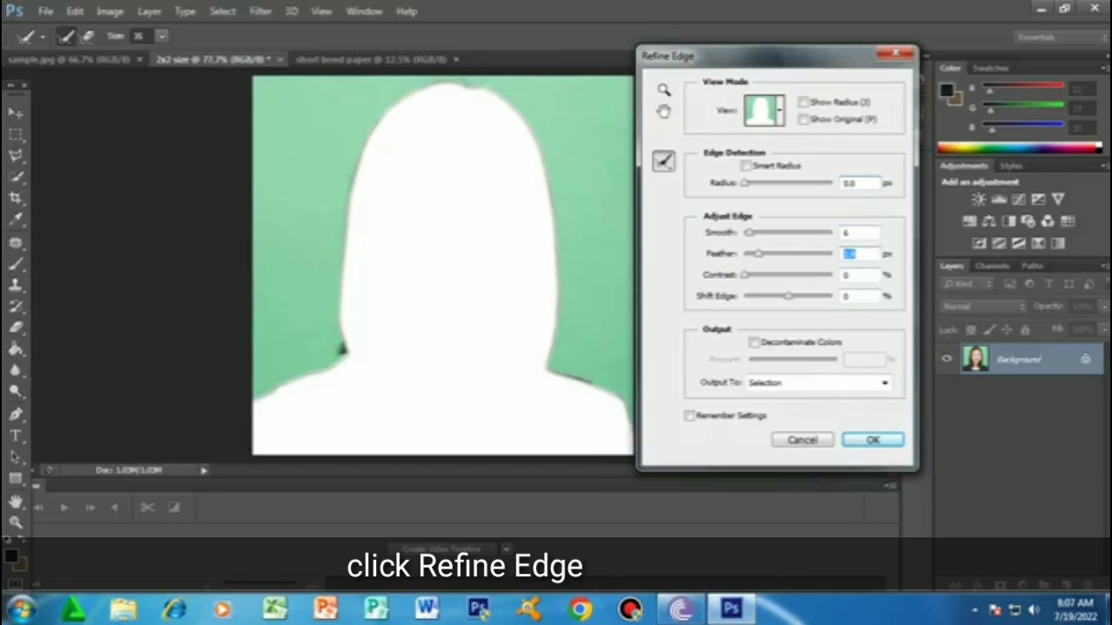
pyautogui.click(872, 440)
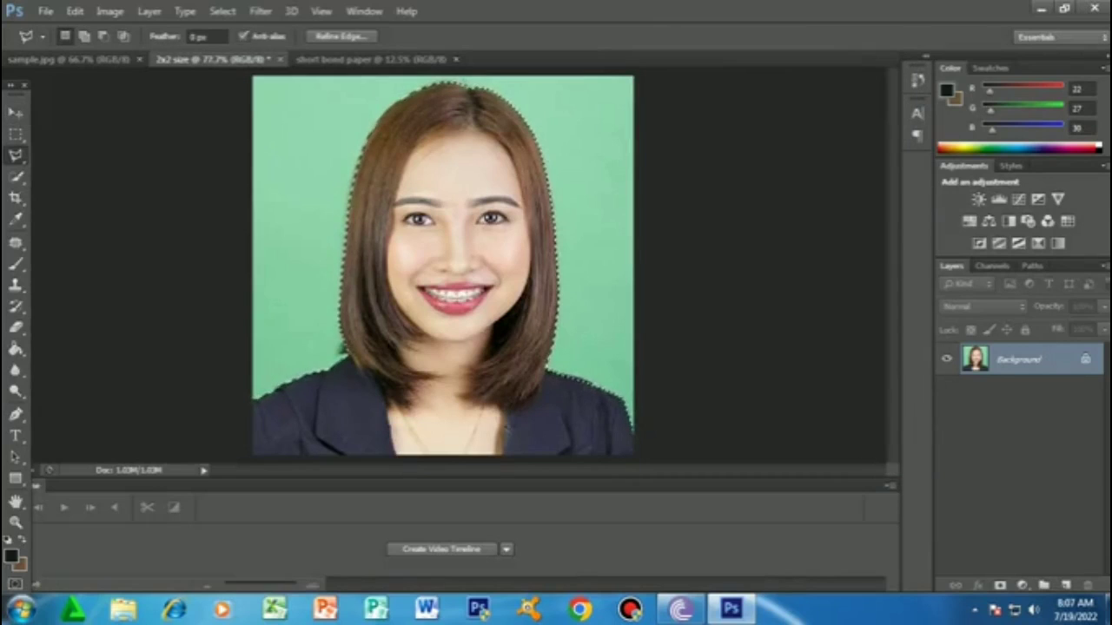
# Fill the selected green background behind the woman with White, then deselect
pyautogui.press('Delete')
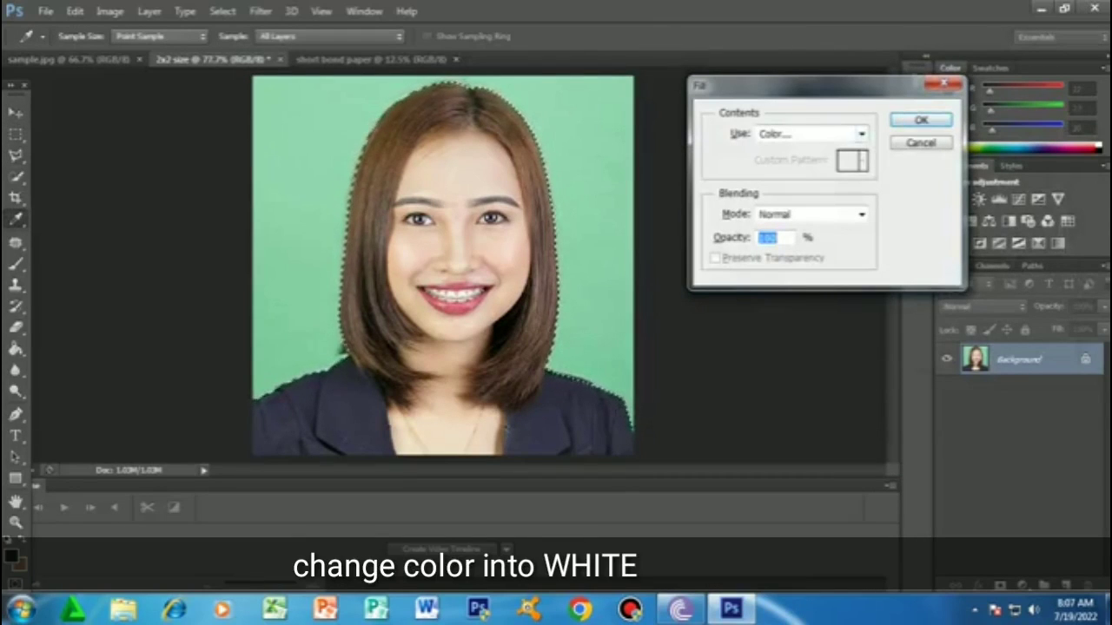
pyautogui.click(861, 134)
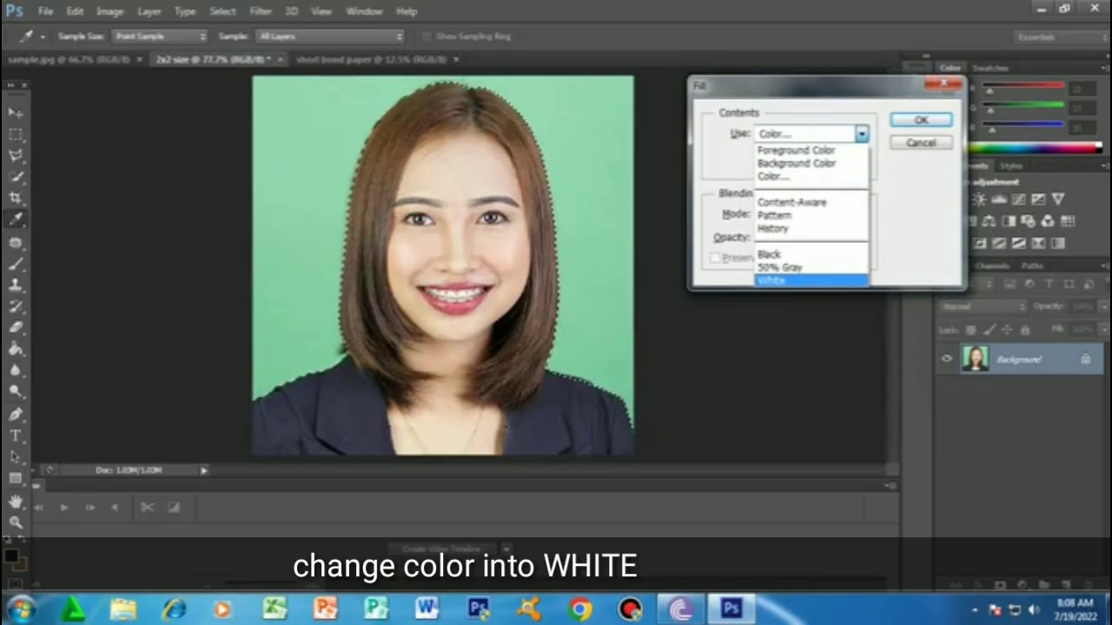
pyautogui.click(810, 281)
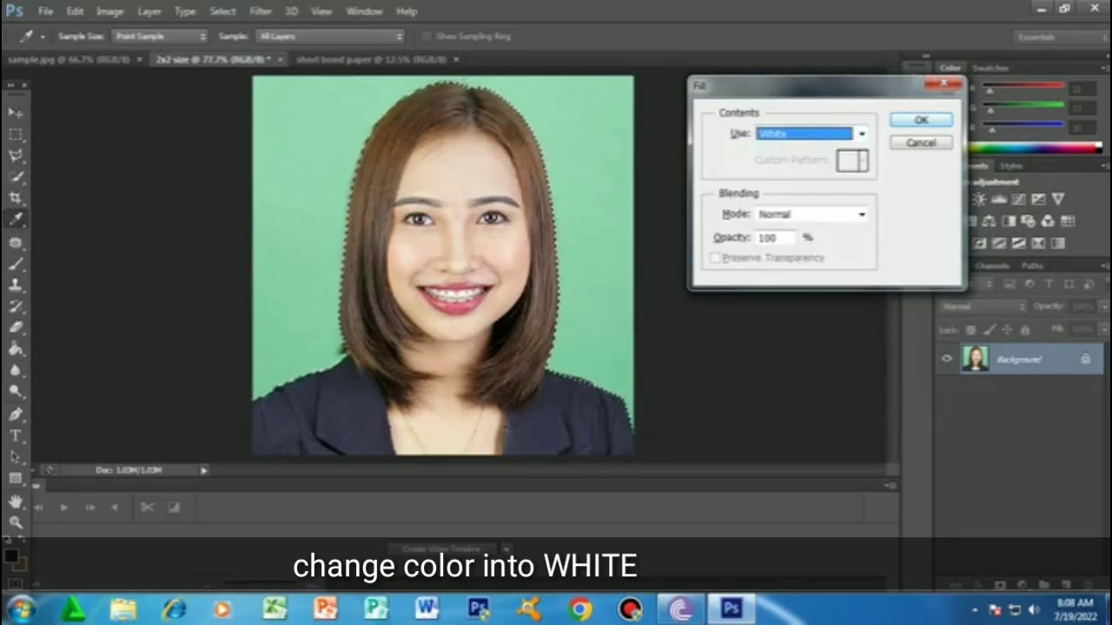
pyautogui.click(921, 120)
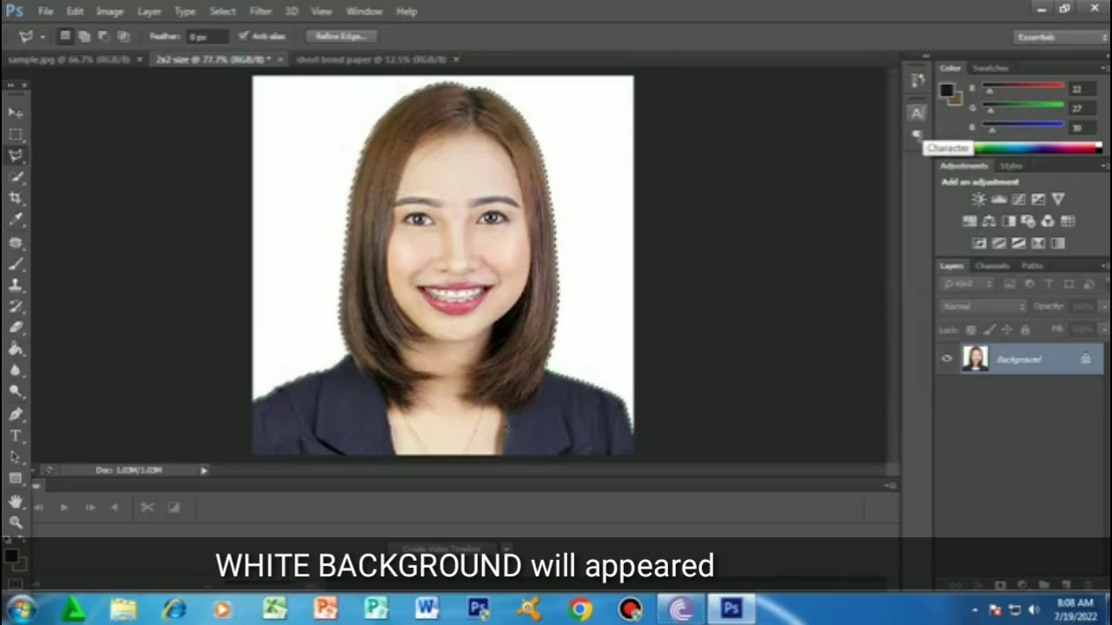
pyautogui.hotkey('ctrl', 'd')
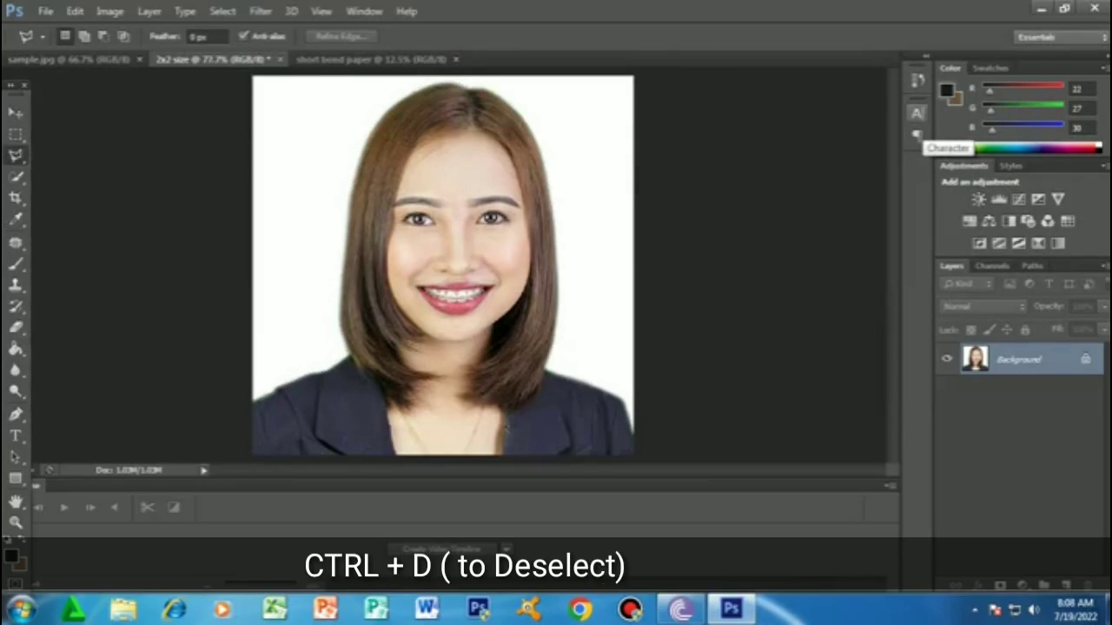
# Drag the white-background portrait onto the short bond paper sheet at its top-left corner
pyautogui.press('v')
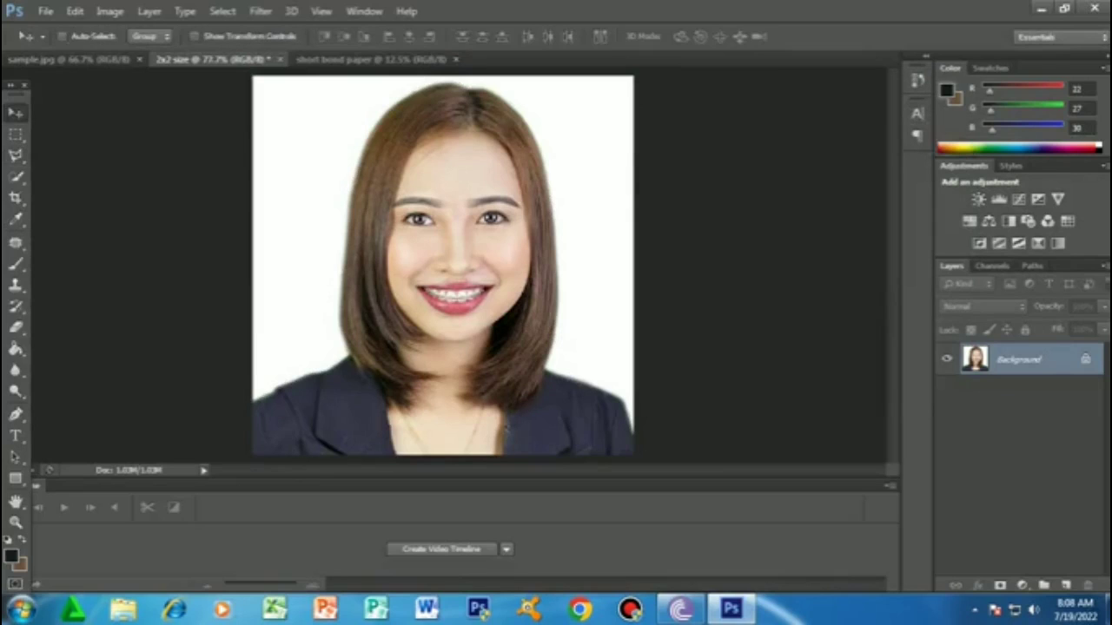
pyautogui.moveTo(507, 426)
pyautogui.mouseDown()
pyautogui.moveTo(373, 62)
pyautogui.moveTo(440, 164)
pyautogui.moveTo(353, 139)
pyautogui.mouseUp()
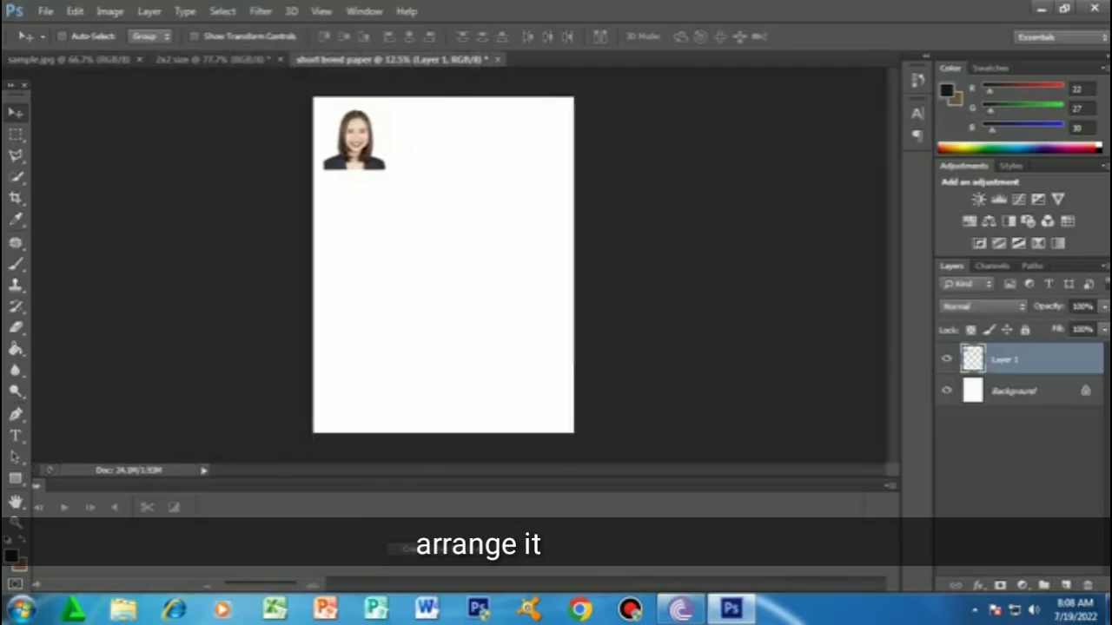
pyautogui.rightClick(1003, 359)
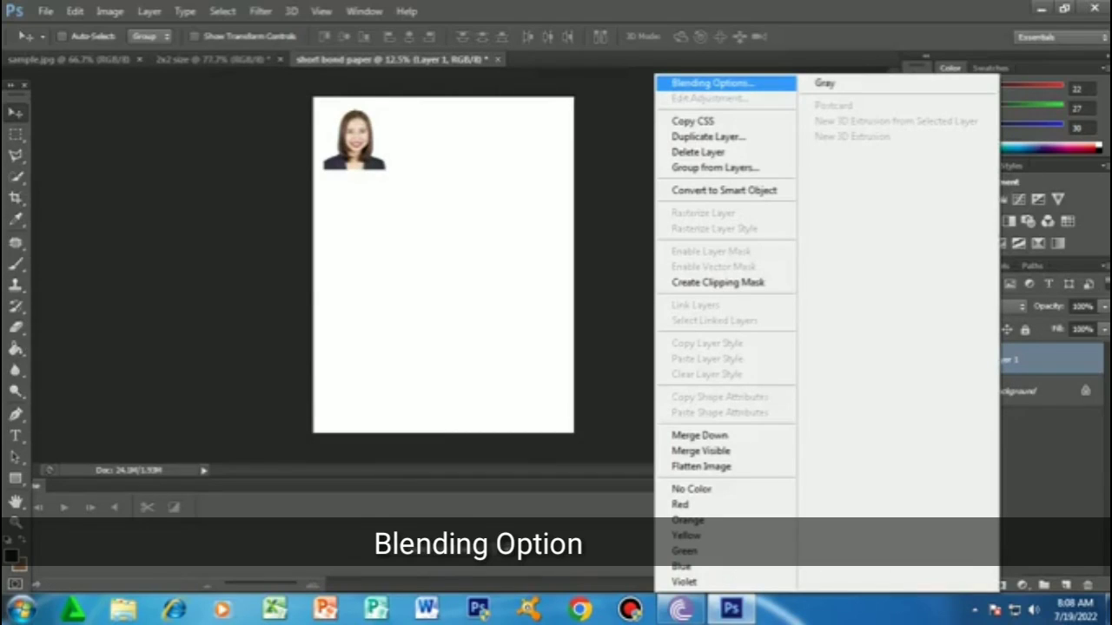
# Add a 3 px outside black Stroke to the portrait layer through Blending Options
pyautogui.click(712, 82)
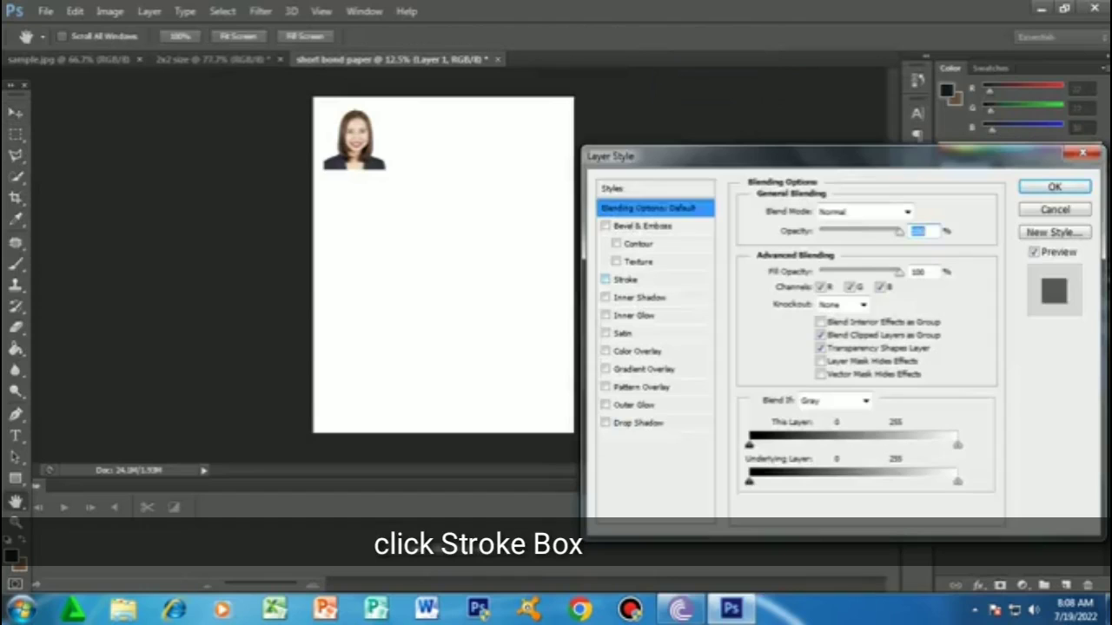
pyautogui.click(605, 279)
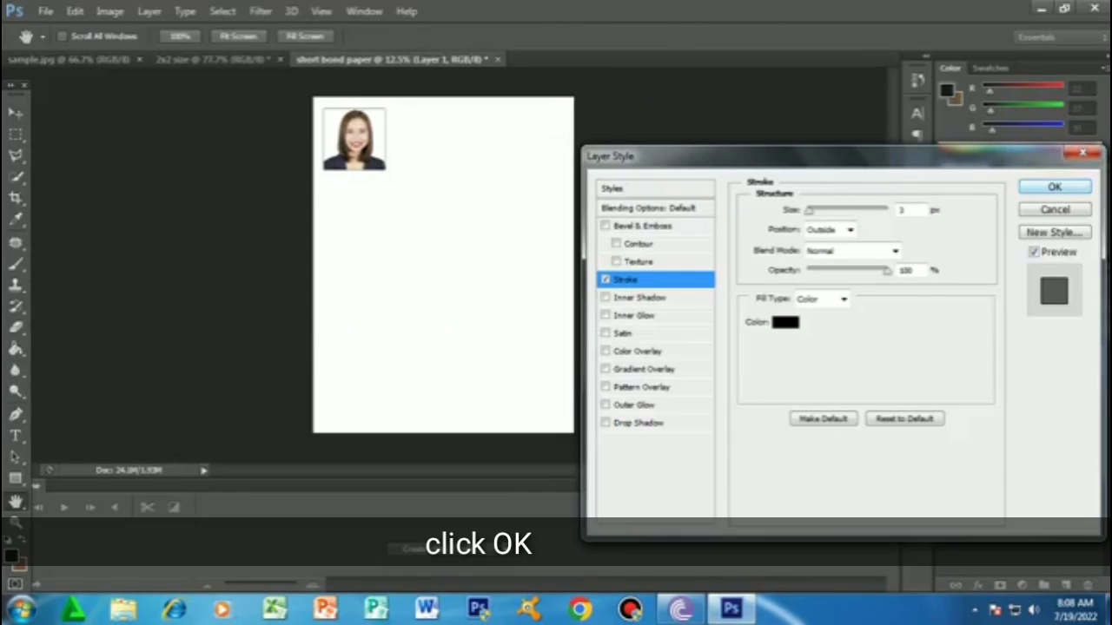
pyautogui.click(1054, 187)
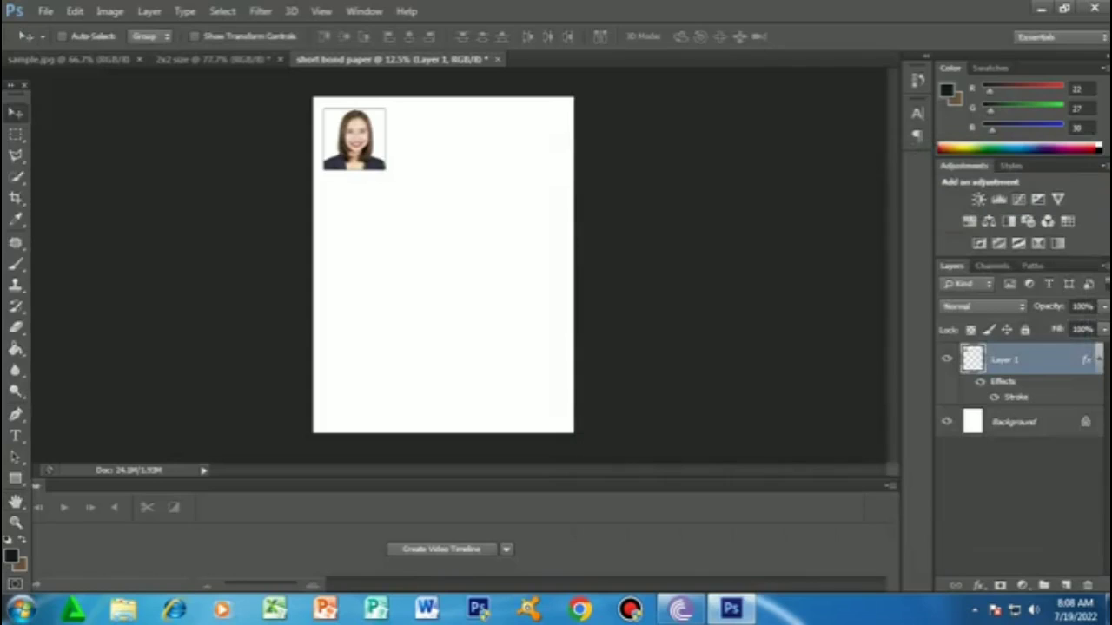
# Zoom in and nudge the portrait up and left into the sheet's corner
pyautogui.hotkey('ctrl', '+')
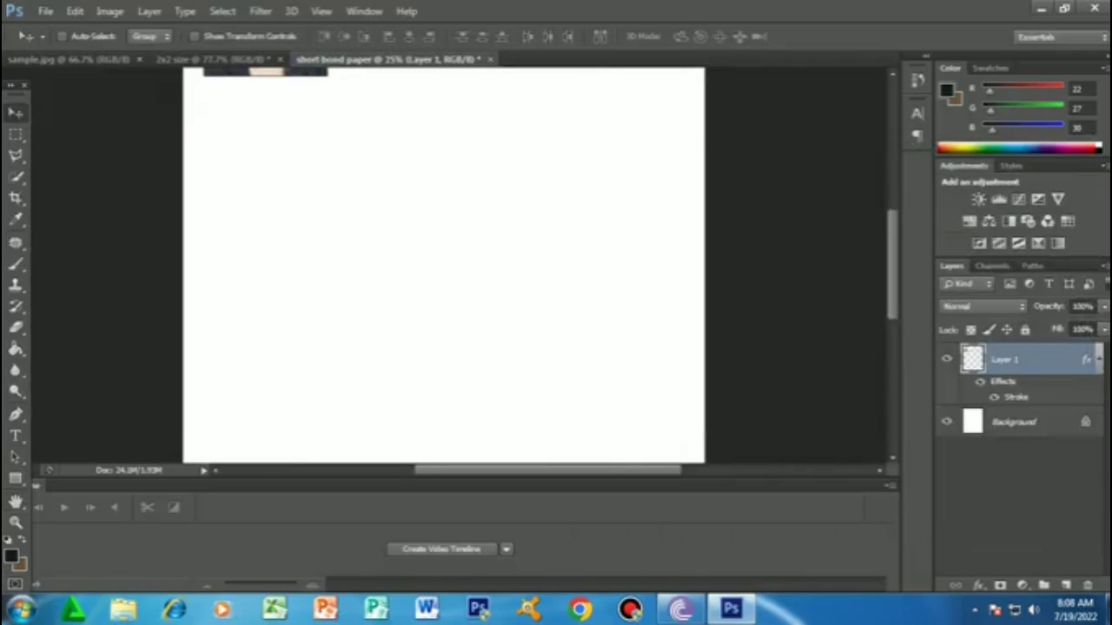
pyautogui.scroll(2, 443, 265)
pyautogui.scroll(2, 443, 265)
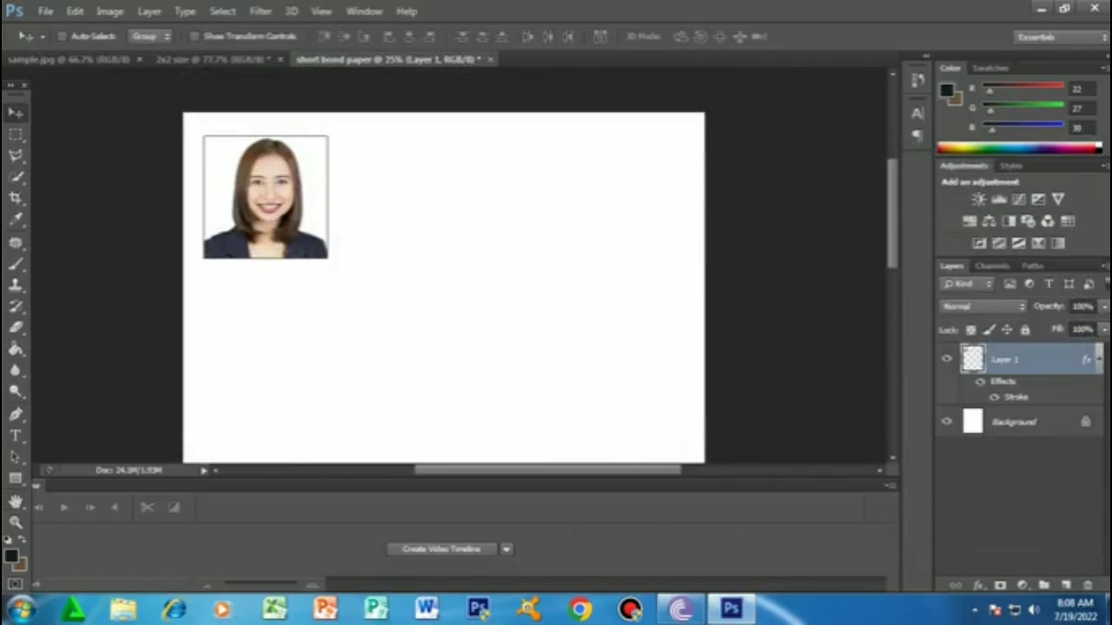
pyautogui.hotkey('shift', 'Left')
pyautogui.hotkey('shift', 'Left')
pyautogui.hotkey('shift', 'Up')
pyautogui.hotkey('shift', 'Up')
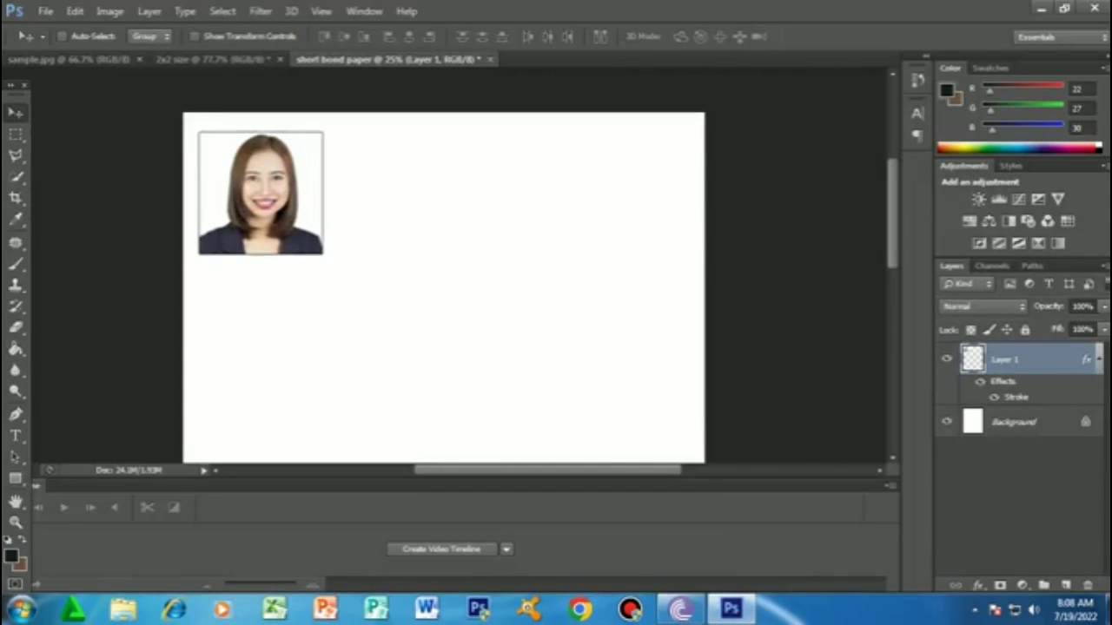
pyautogui.hotkey('shift', 'Left')
pyautogui.hotkey('shift', 'Left')
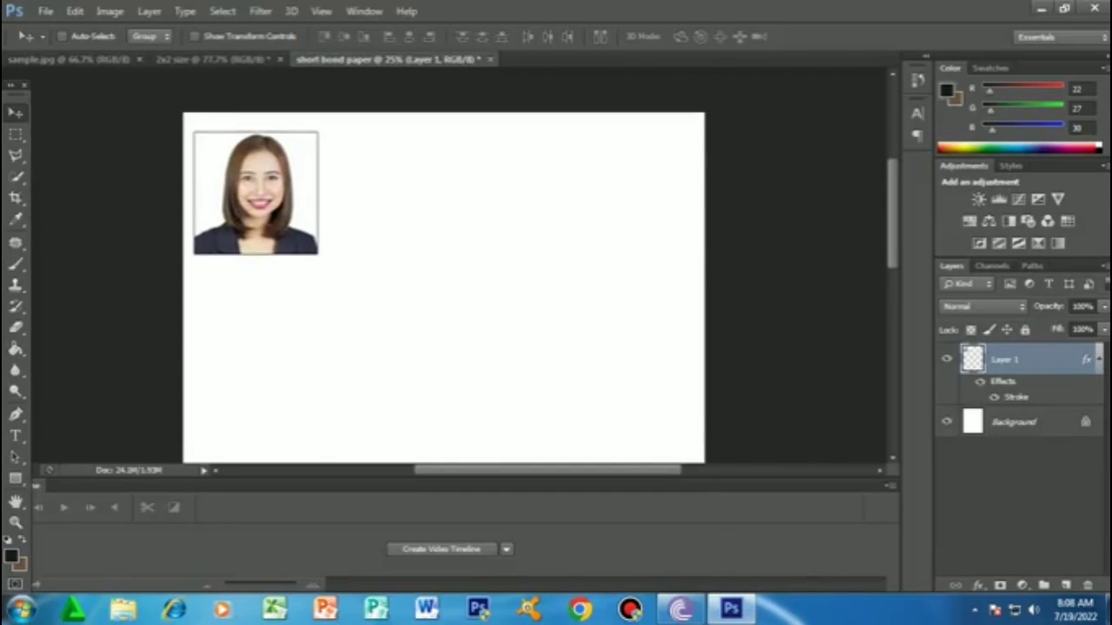
pyautogui.hotkey('shift', 'Left')
pyautogui.hotkey('shift', 'Left')
pyautogui.hotkey('shift', 'Left')
pyautogui.hotkey('shift', 'Left')
pyautogui.hotkey('shift', 'Right')
pyautogui.hotkey('shift', 'Right')
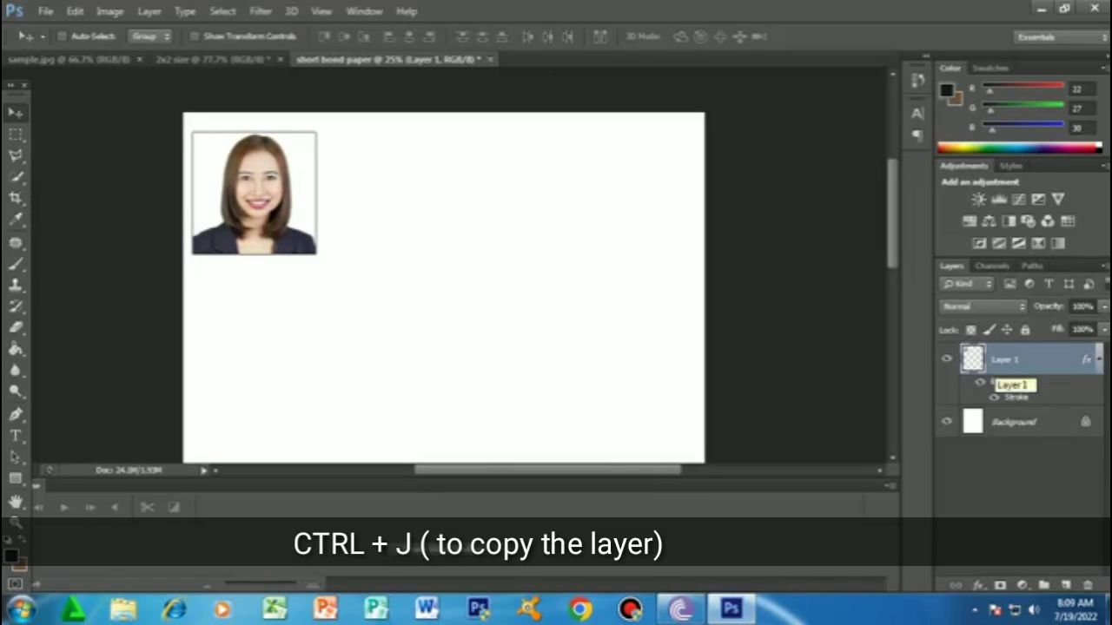
# Duplicate the portrait layer and place the copy just right of the first
pyautogui.hotkey('ctrl', 'j')
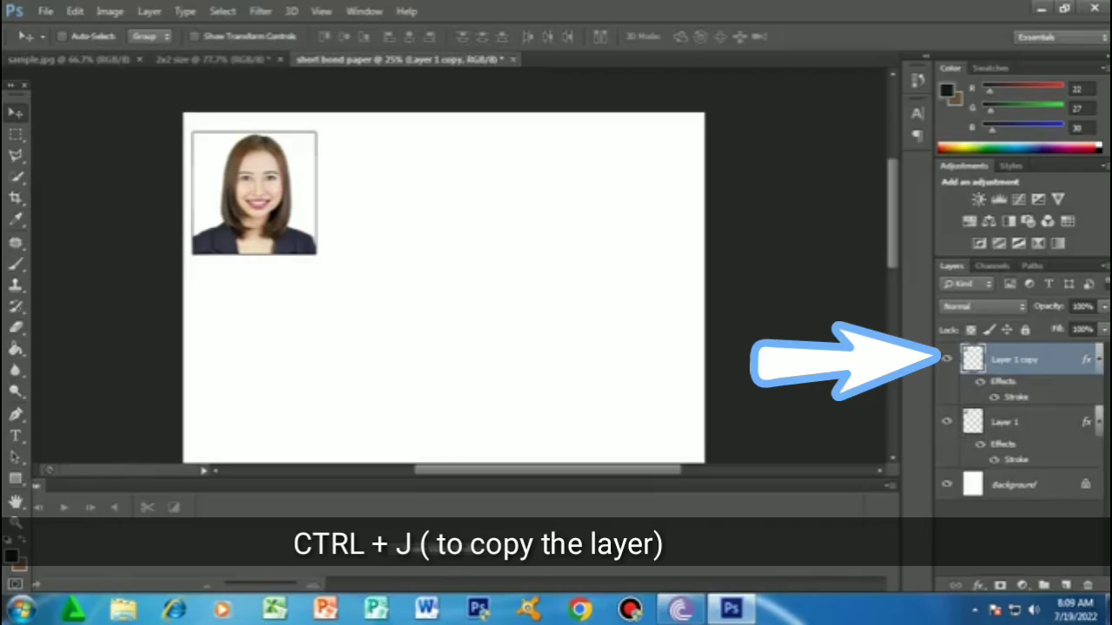
pyautogui.moveTo(295, 165); pyautogui.dragTo(419, 166)
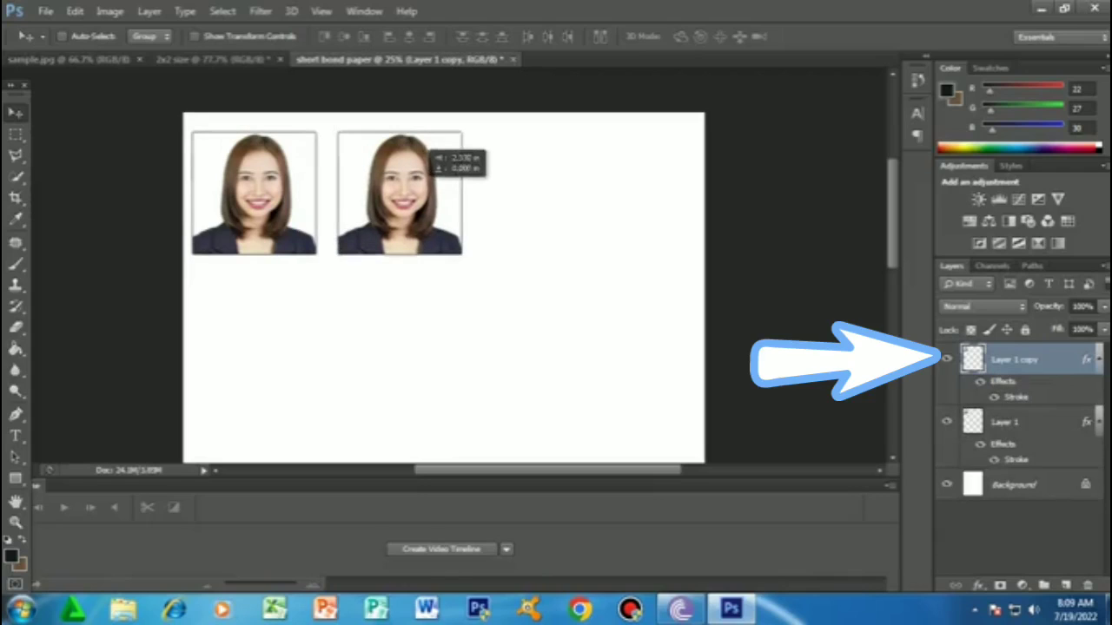
pyautogui.press('Right')
pyautogui.press('Right')
pyautogui.press('Right')
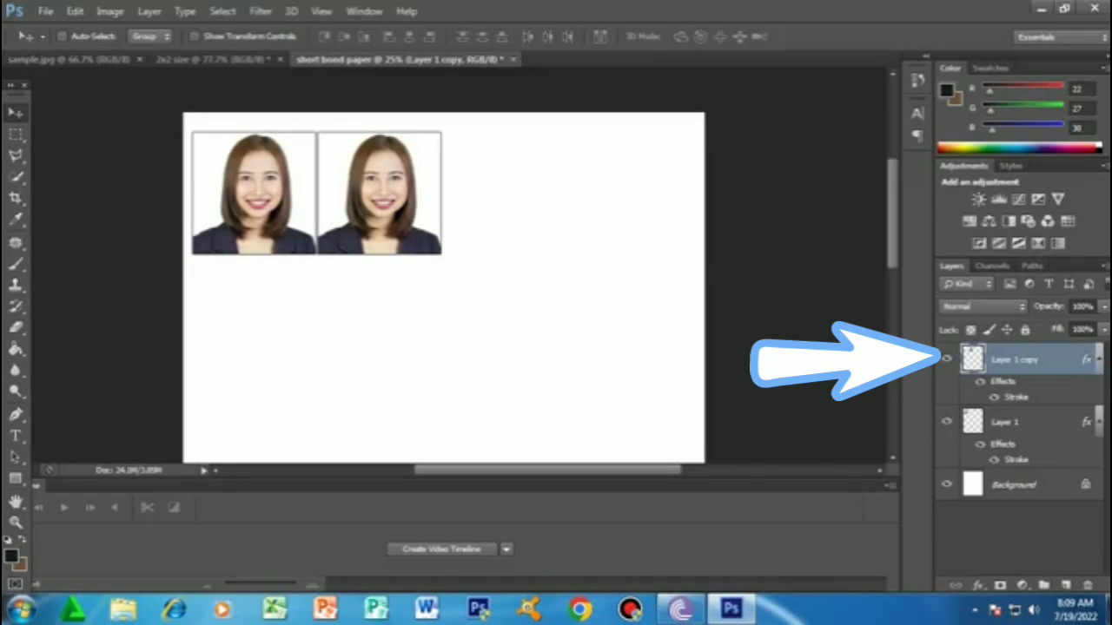
pyautogui.keyDown('shift'); pyautogui.click(1004, 422); pyautogui.keyUp('shift')
pyautogui.click(1014, 359)
# Add third and fourth portrait copies further right along the top row
pyautogui.hotkey('ctrl', 'j')
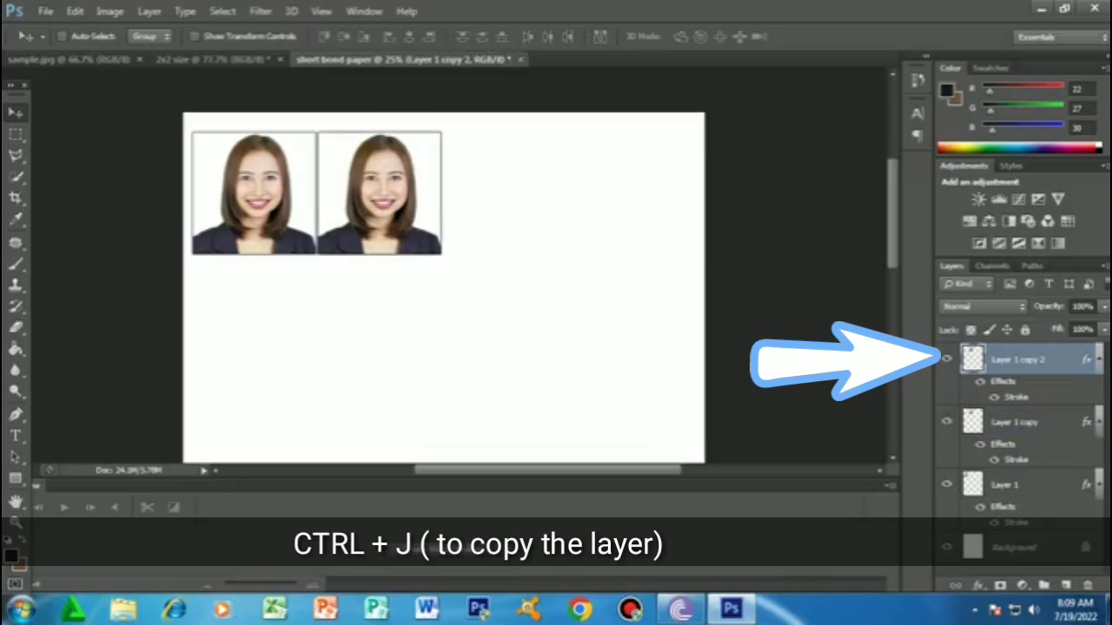
pyautogui.moveTo(391, 173); pyautogui.dragTo(514, 174)
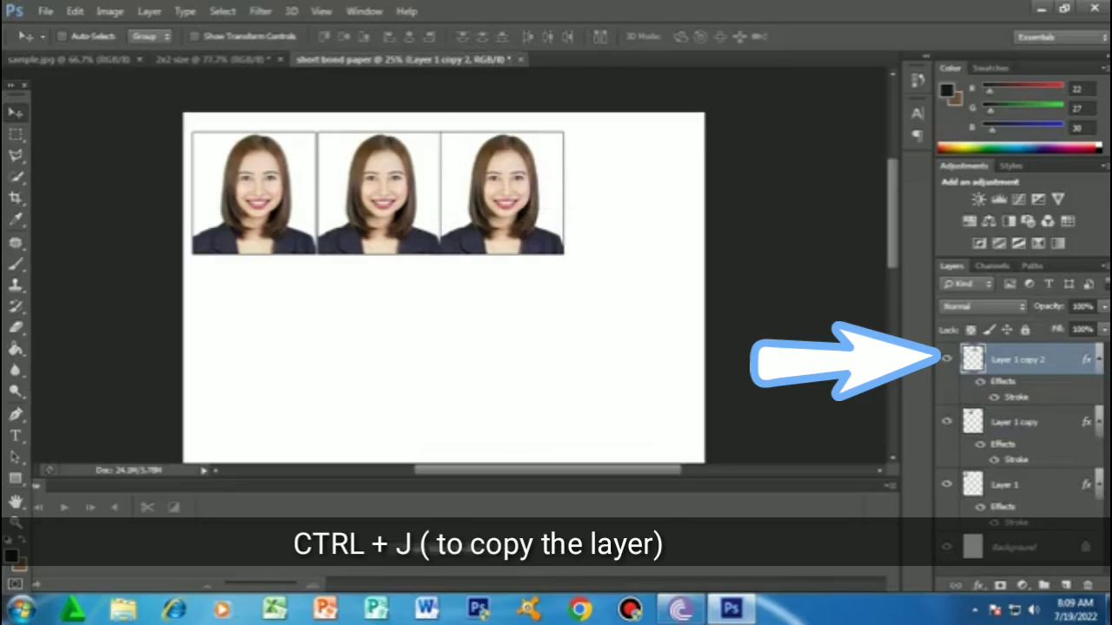
pyautogui.press('Right')
pyautogui.press('Right')
pyautogui.press('Right')
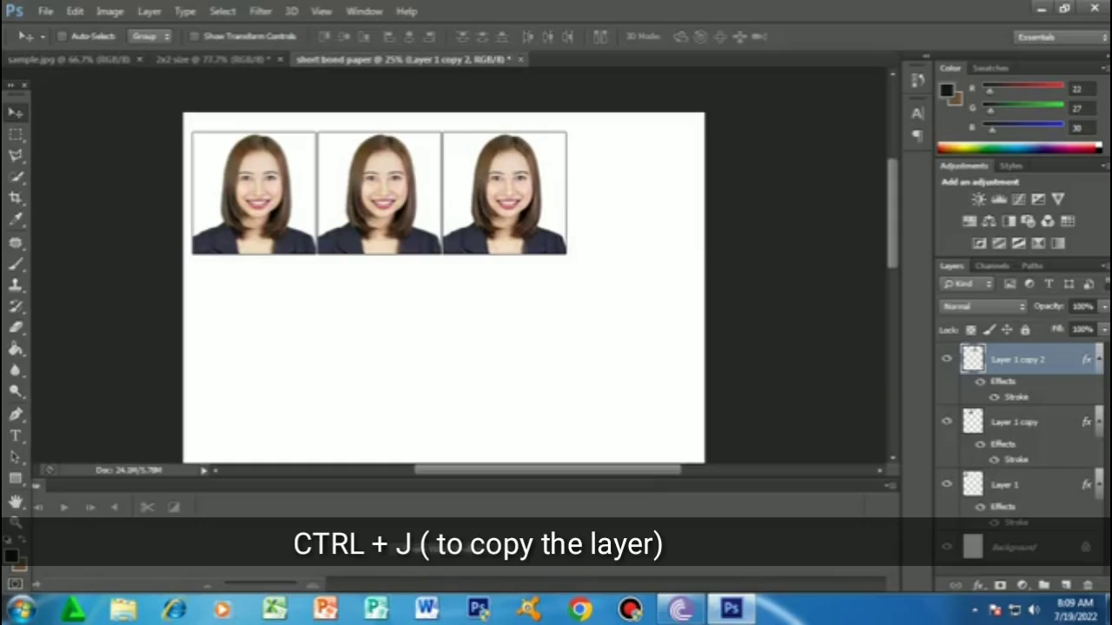
pyautogui.hotkey('ctrl', 'j')
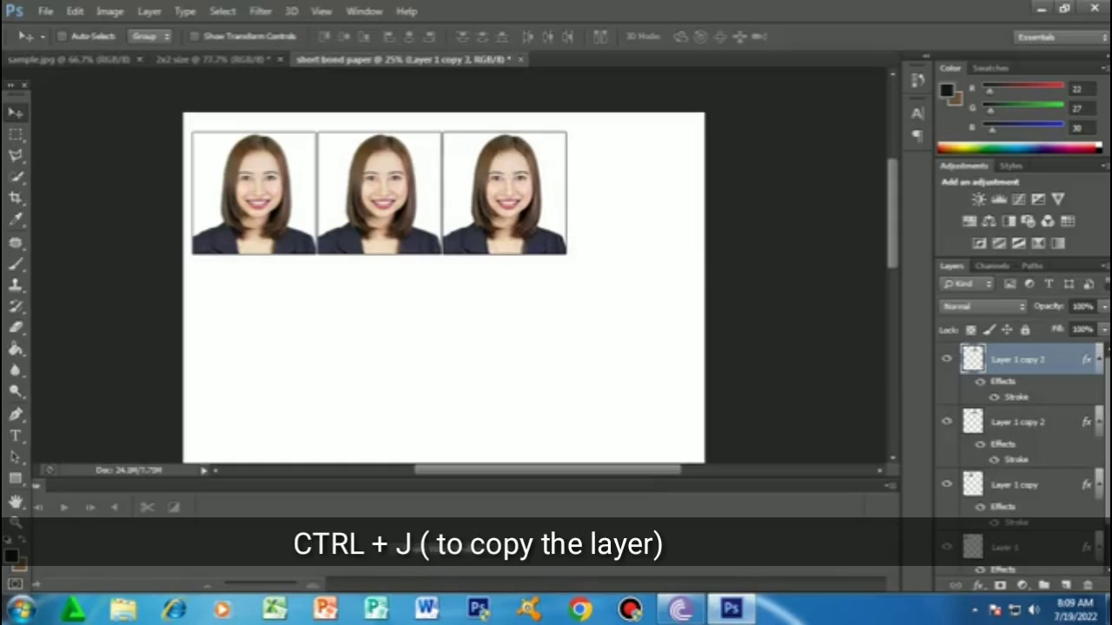
pyautogui.moveTo(499, 165); pyautogui.dragTo(621, 165)
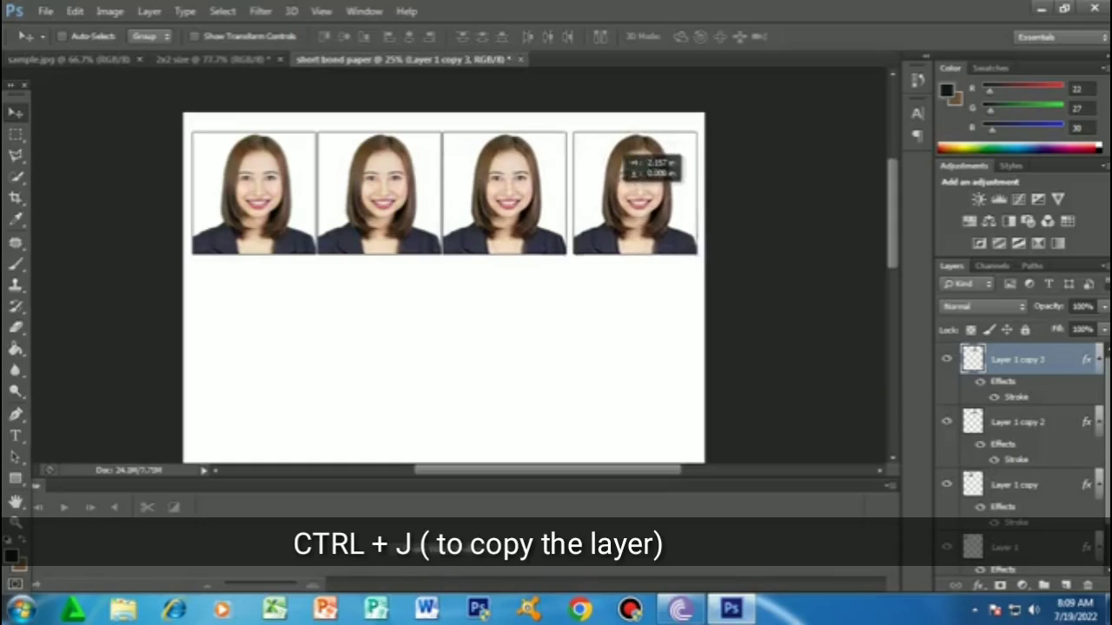
pyautogui.press('Right')
pyautogui.press('Right')
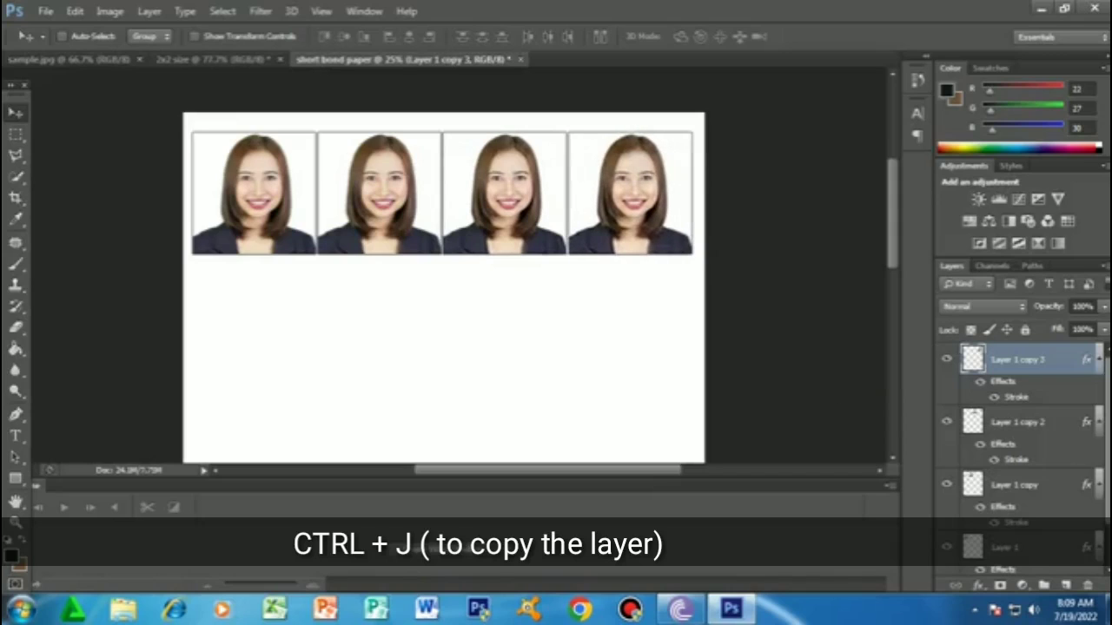
pyautogui.press('Right')
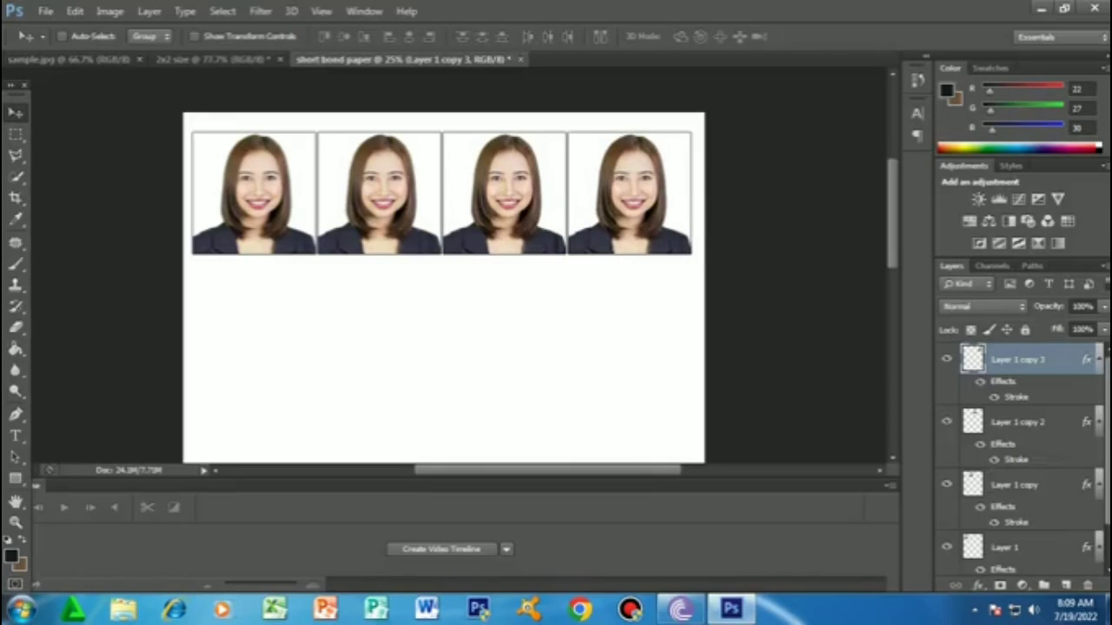
# Select all four portrait layers and shift the whole row slightly right
pyautogui.keyDown('ctrl'); pyautogui.click(1017, 421); pyautogui.keyUp('ctrl')
pyautogui.hotkey('alt', 'shift', '[')
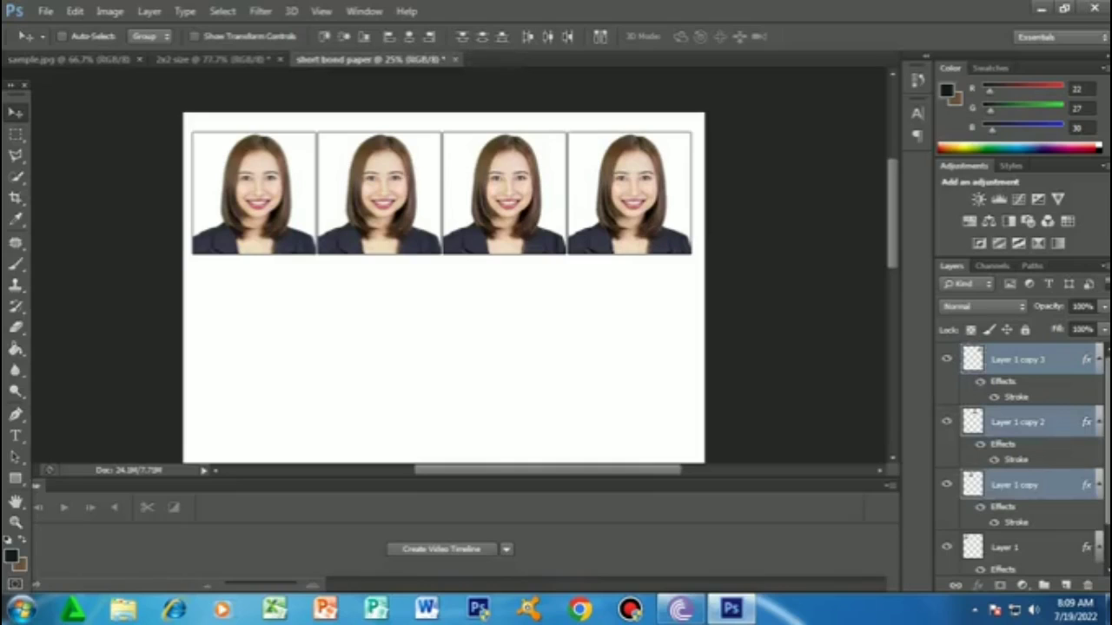
pyautogui.hotkey('alt', 'shift', '[')
pyautogui.press('Right')
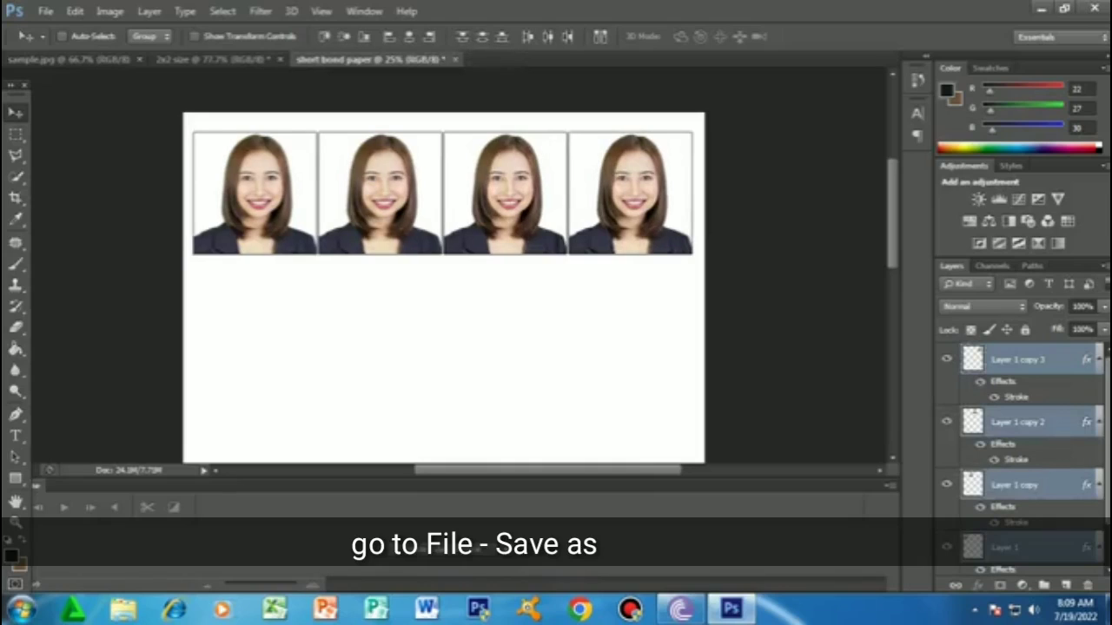
pyautogui.hotkey('alt', '.')
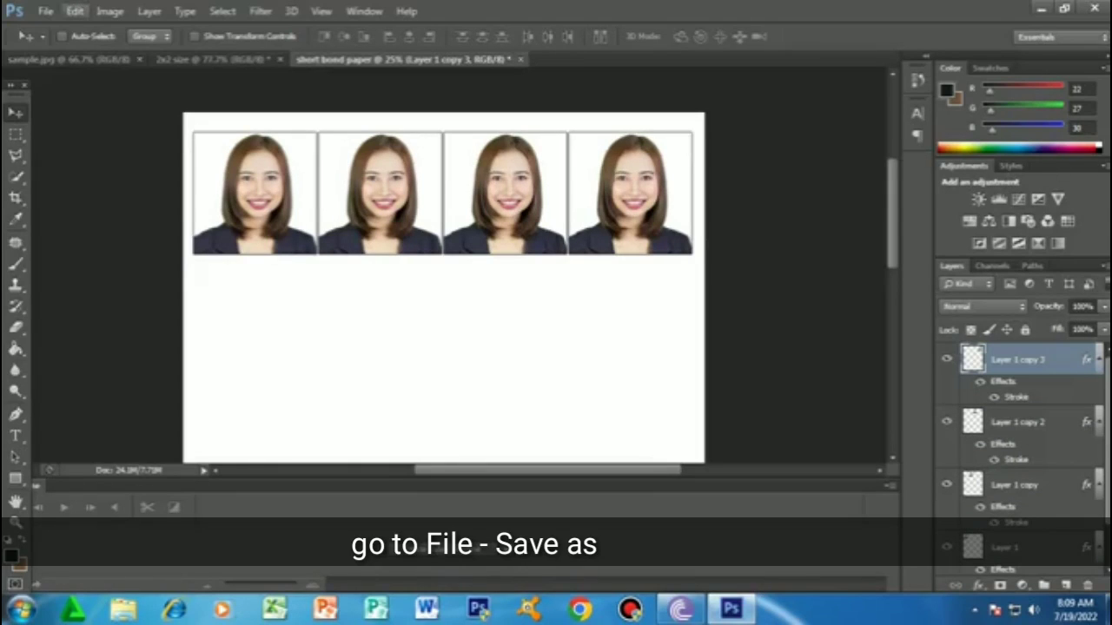
# Save the sheet to the Desktop as JPEG named PRINT with default JPEG options
pyautogui.click(45, 11)
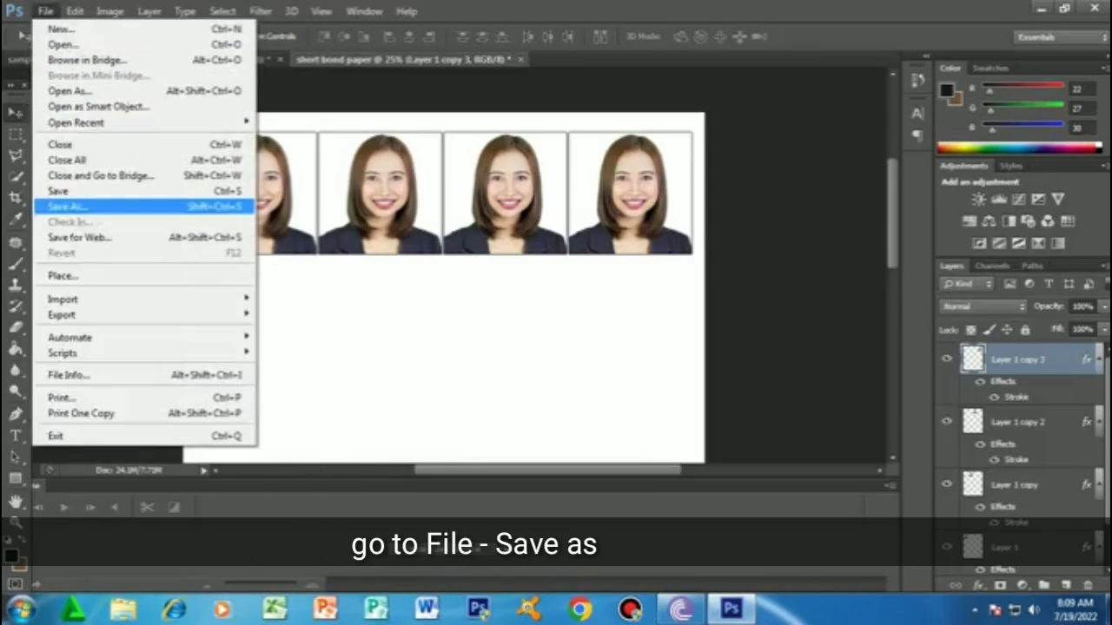
pyautogui.click(68, 206)
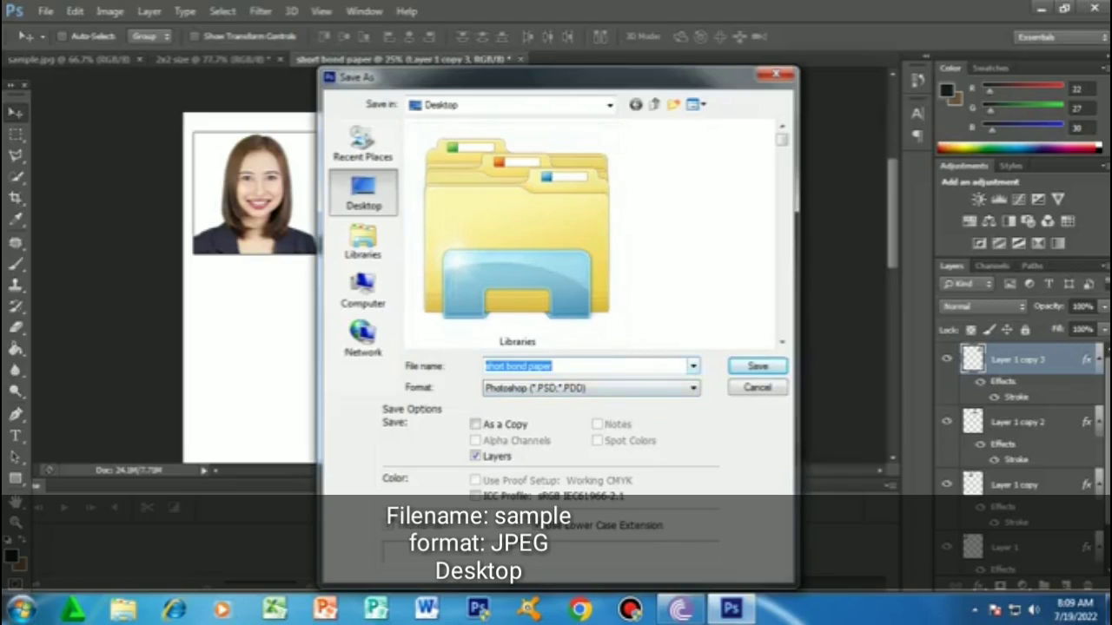
pyautogui.write('PR')
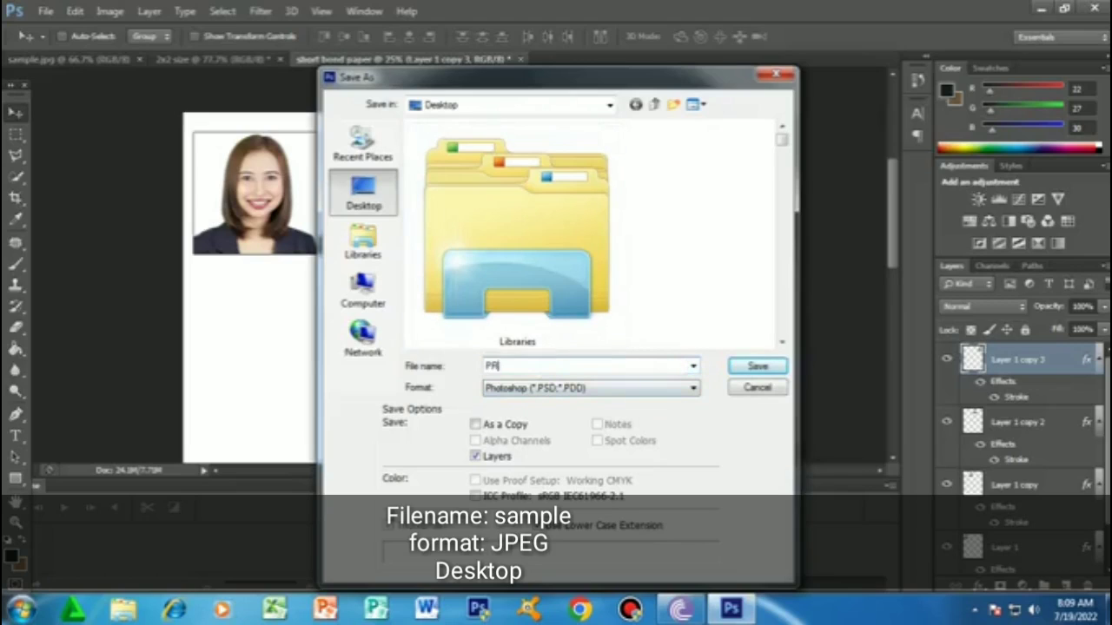
pyautogui.write('INT')
pyautogui.click(591, 388)
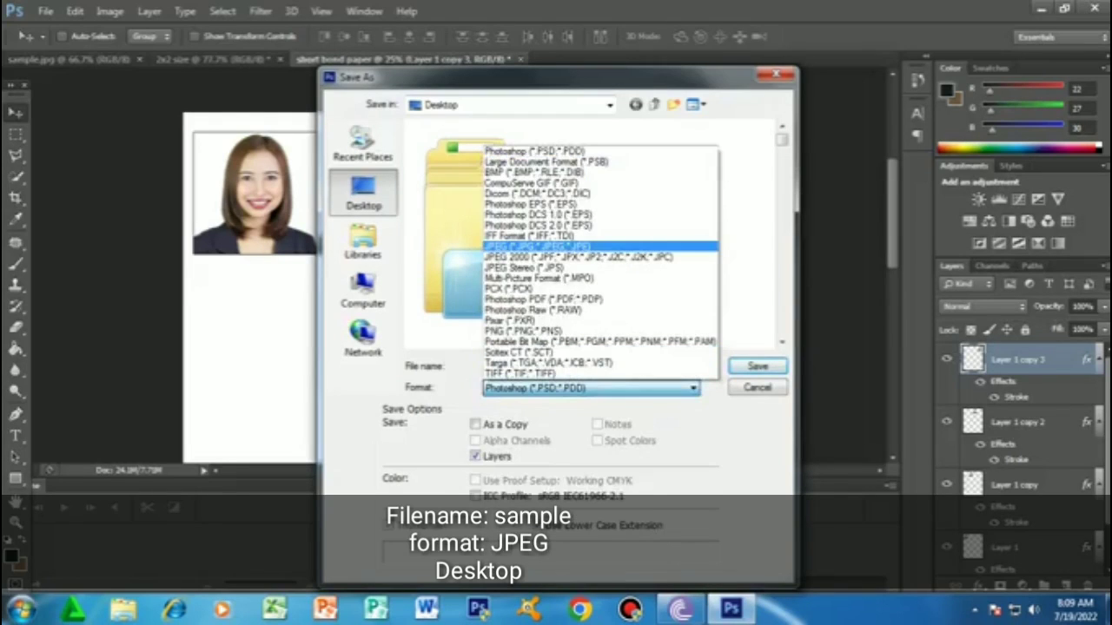
pyautogui.click(538, 247)
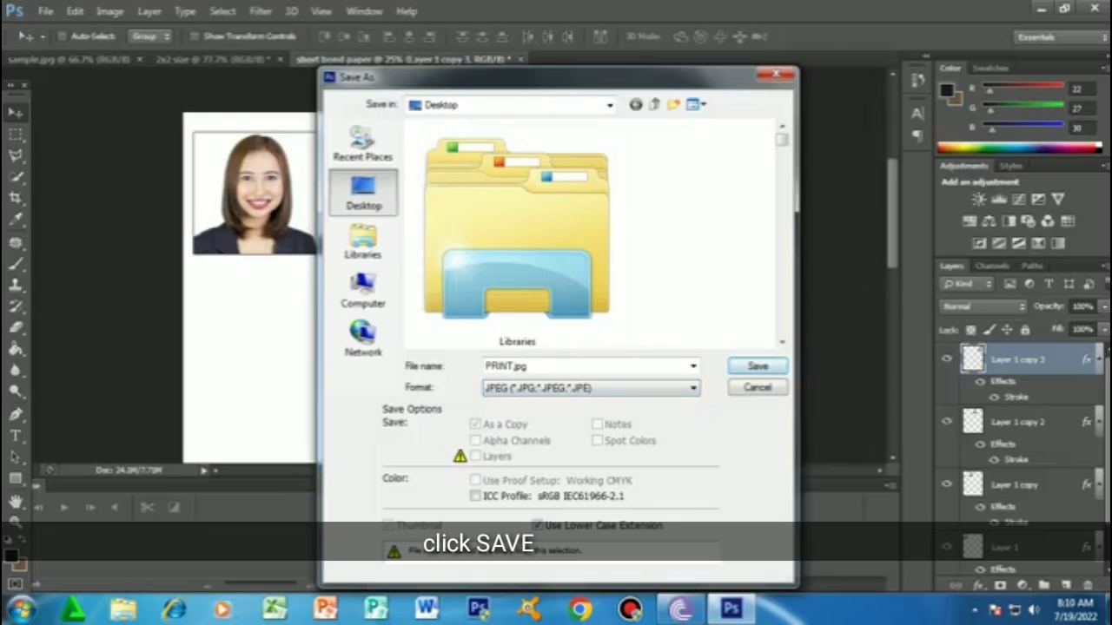
pyautogui.click(758, 366)
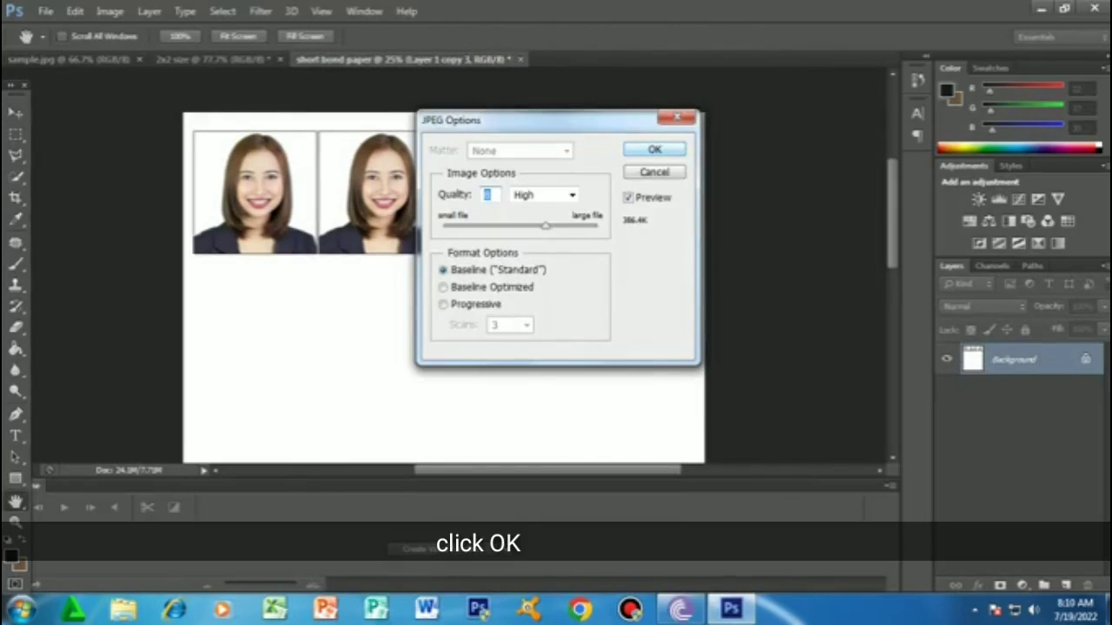
pyautogui.press('Return')
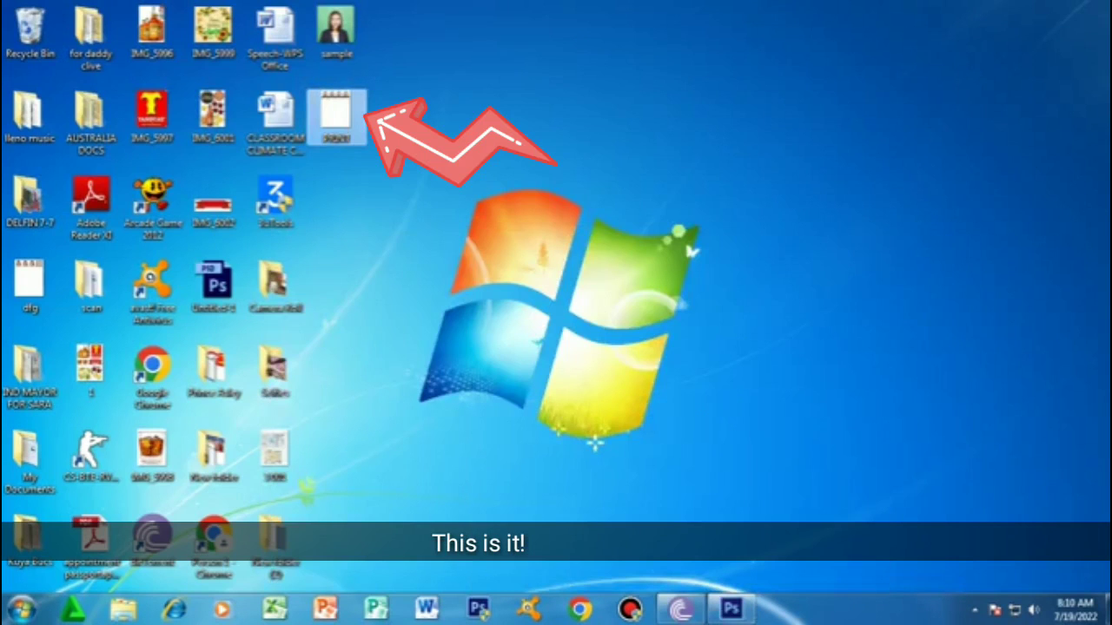
# Choose Print from the PRINT.jpg desktop icon's context menu
pyautogui.rightClick(347, 117)
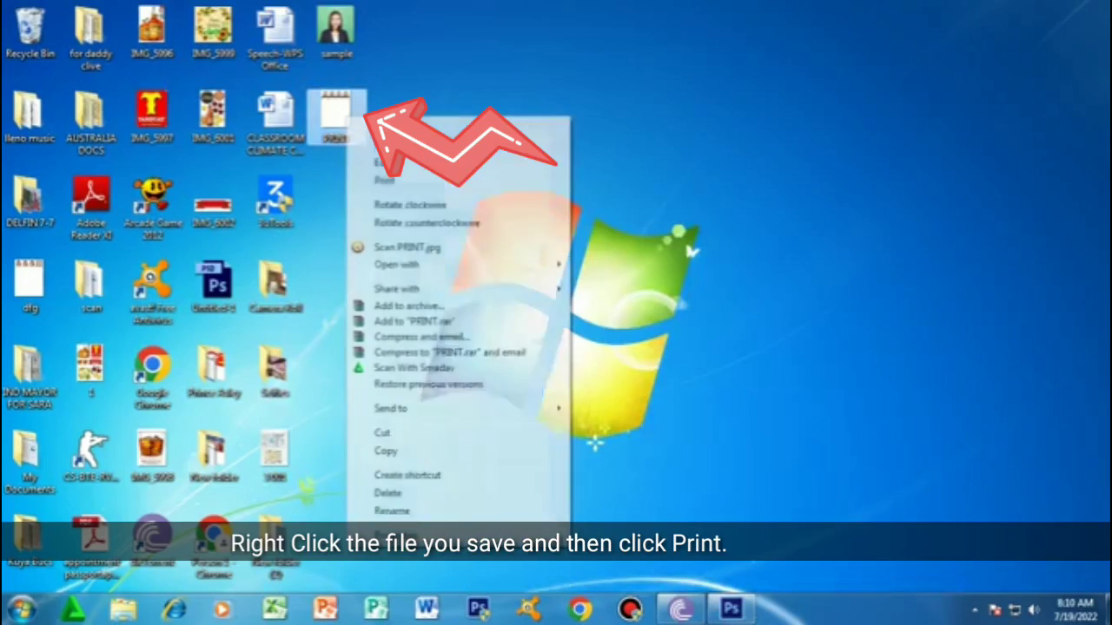
pyautogui.click(383, 180)
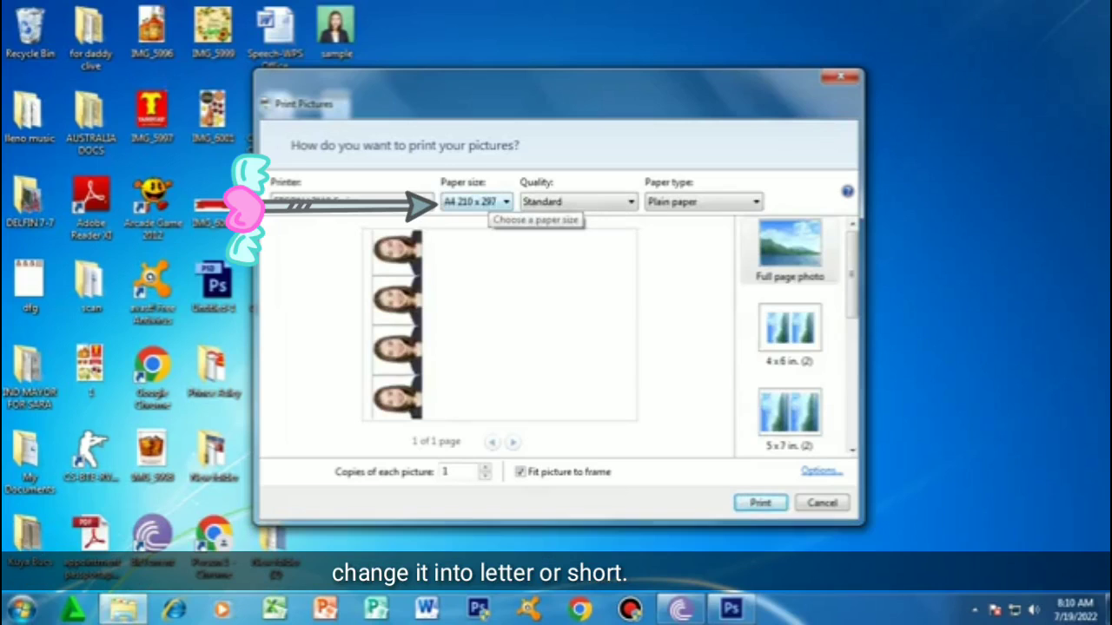
# Print on Letter 8.5 x 11 paper with the Photo Paper Glossy type
pyautogui.click(476, 202)
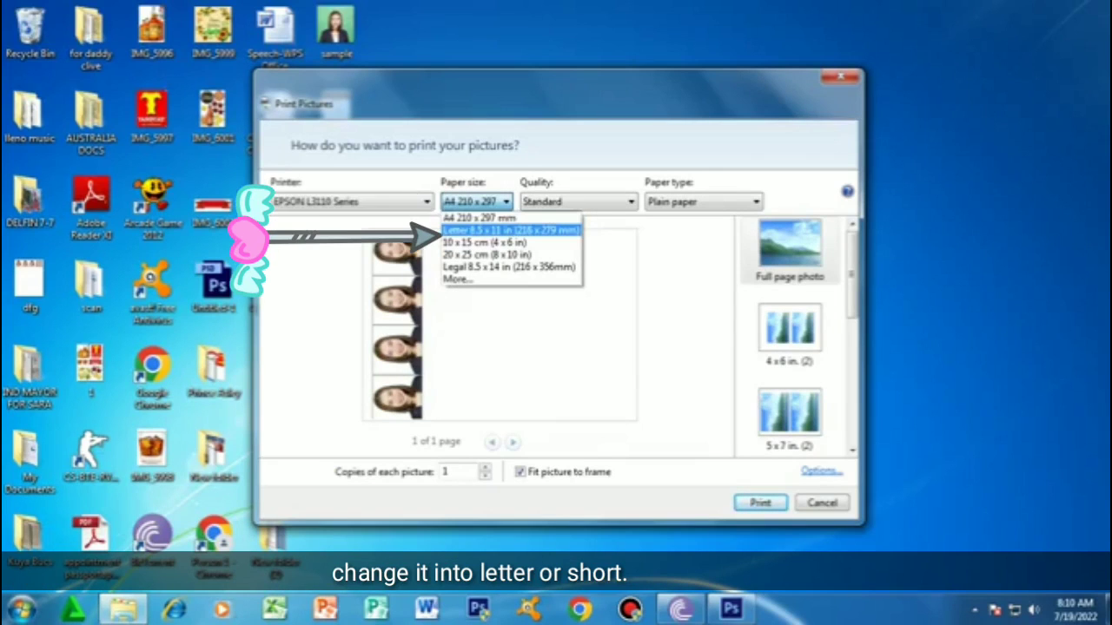
pyautogui.click(510, 230)
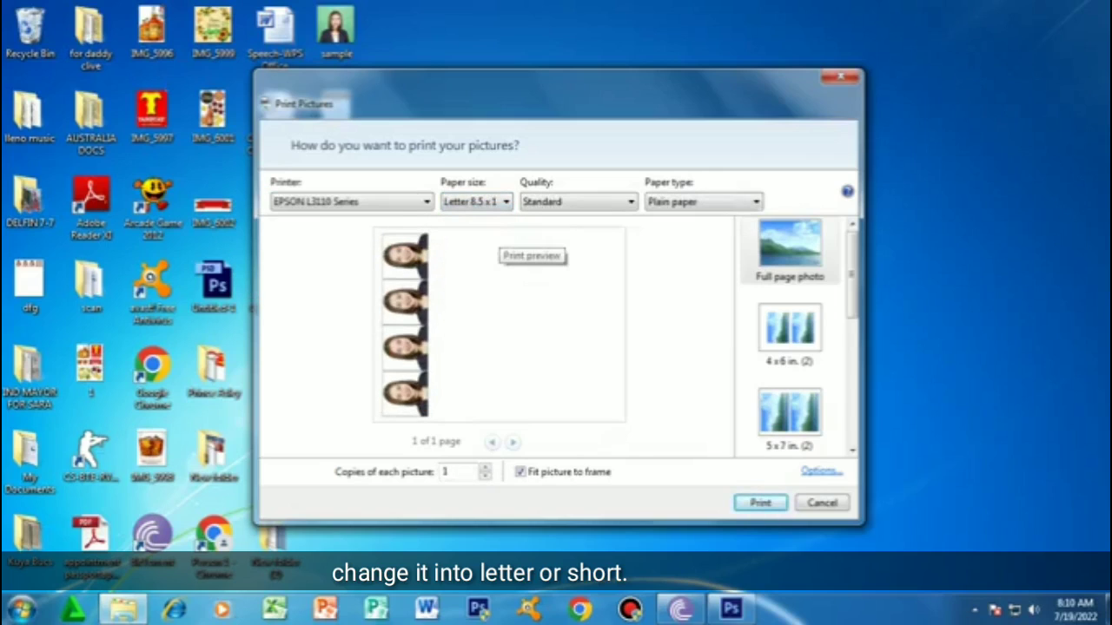
pyautogui.click(703, 202)
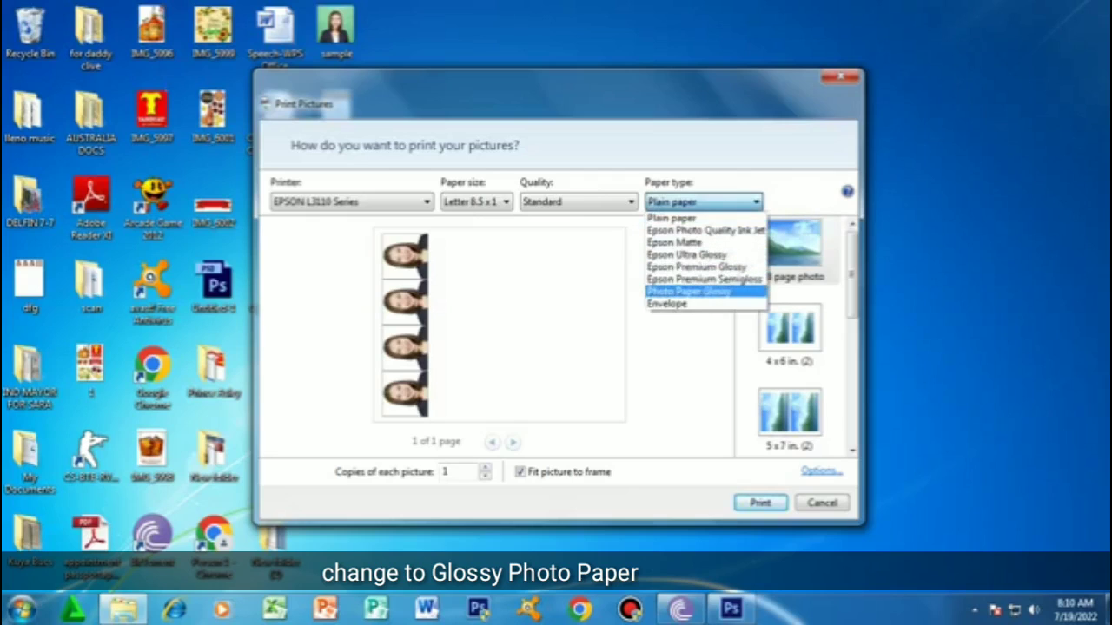
pyautogui.click(689, 291)
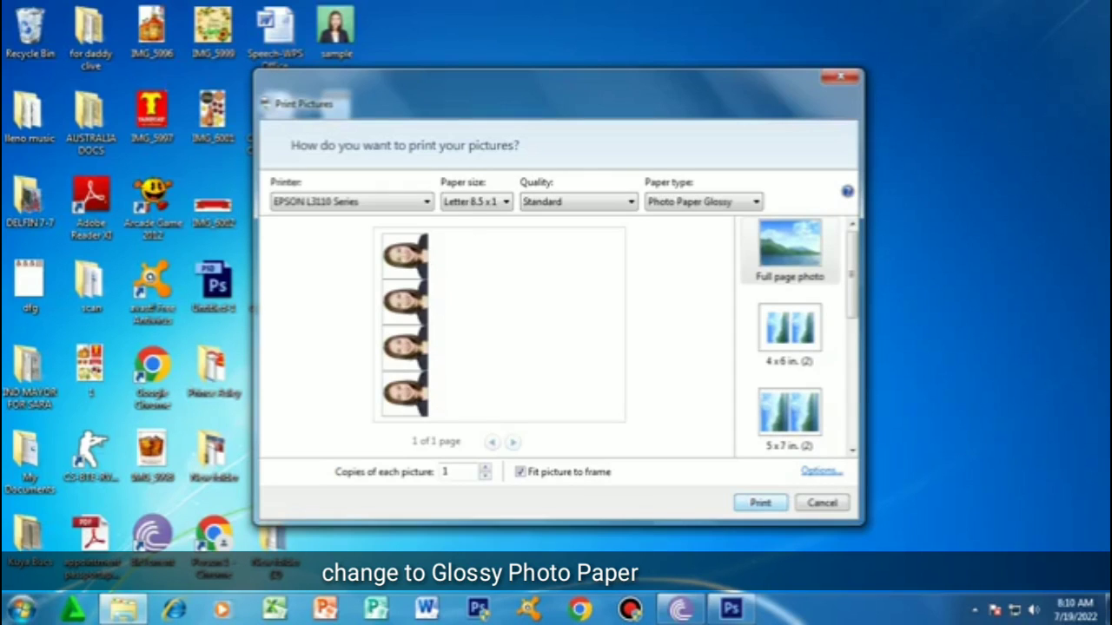
pyautogui.press('Return')
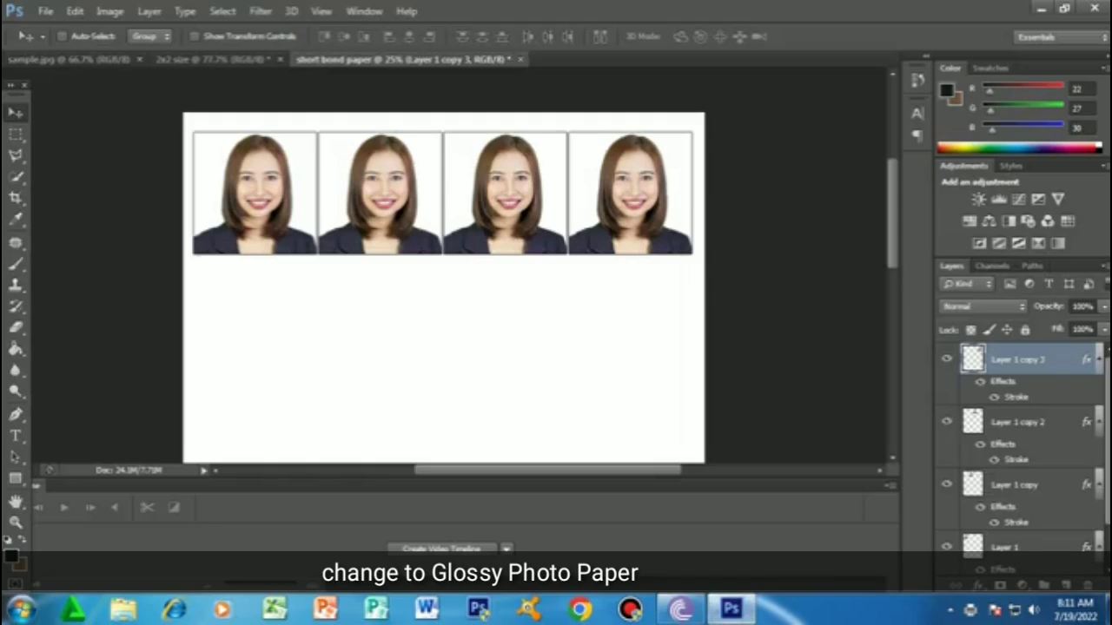